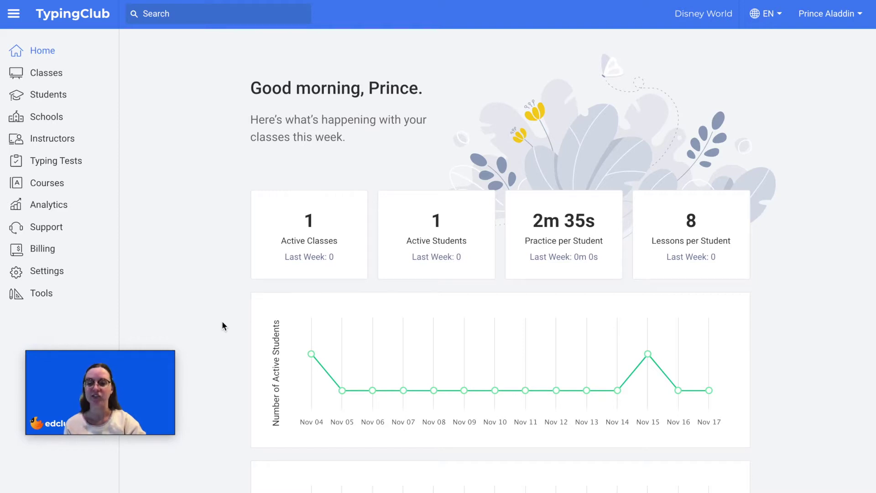
Open the Courses page listing My Courses from the left sidebar.
left_click(50, 184)
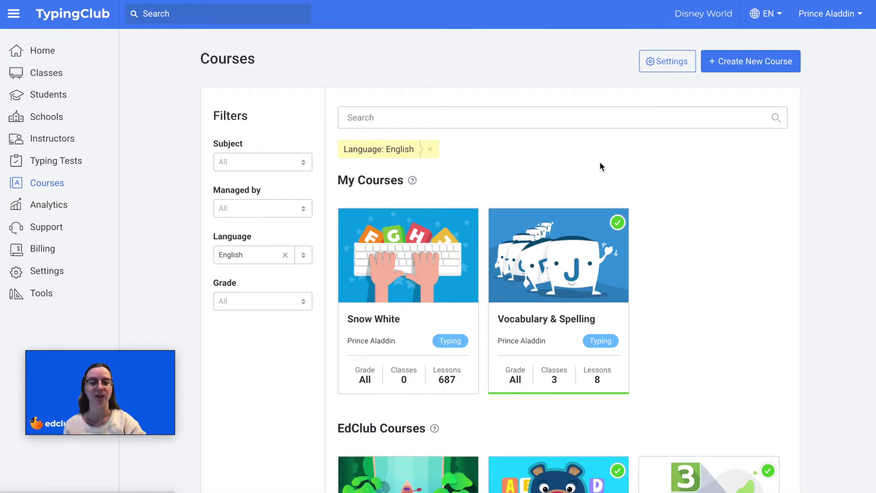
Start a new course named 'Custom Course 2021'.
left_click(759, 67)
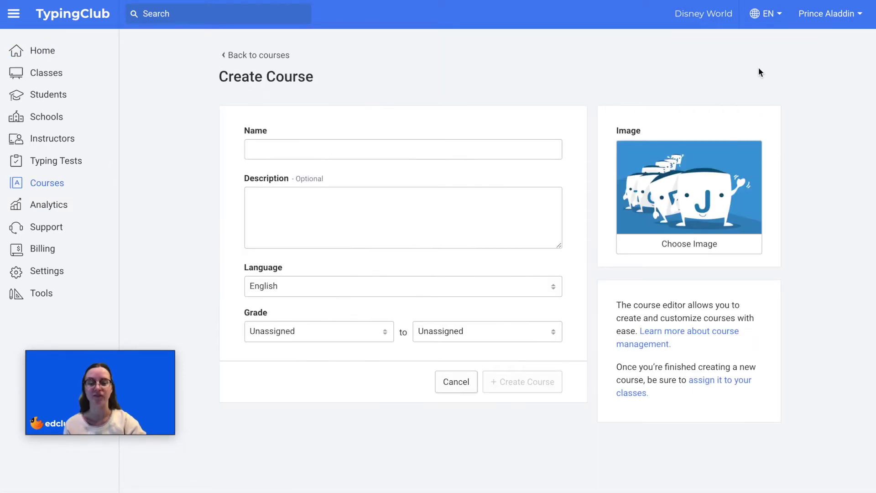
left_click(502, 149)
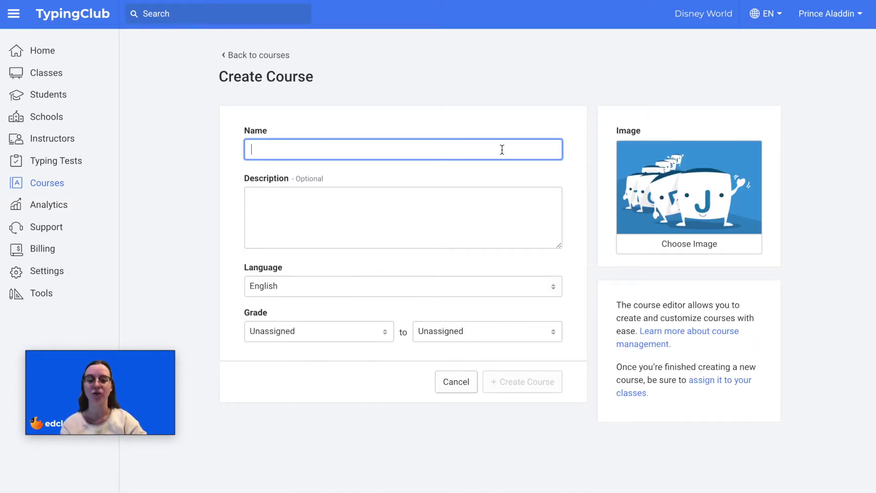
type("Cu")
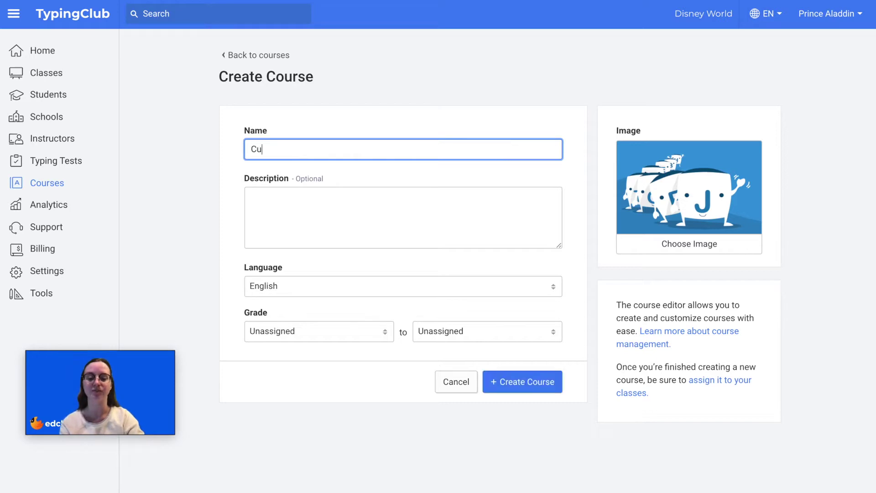
type("stom Course 2021")
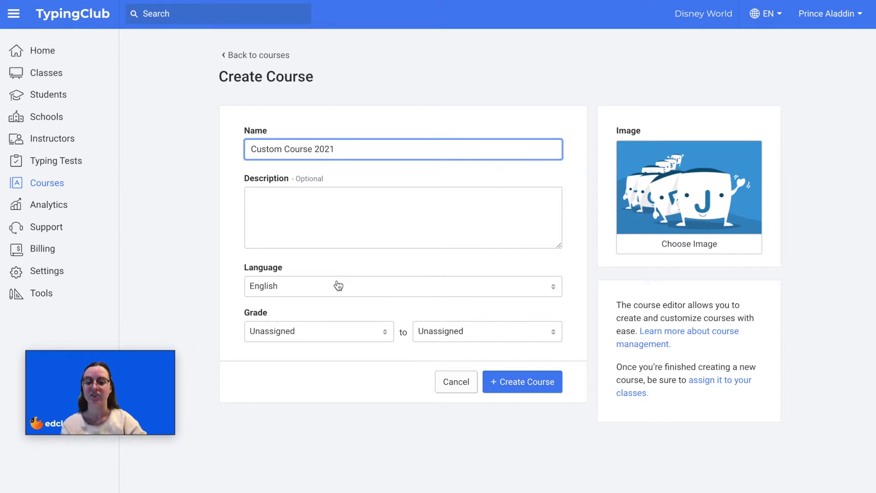
Set grades 1st to 3rd, choose the yellow course picture, and create the course.
left_click(313, 332)
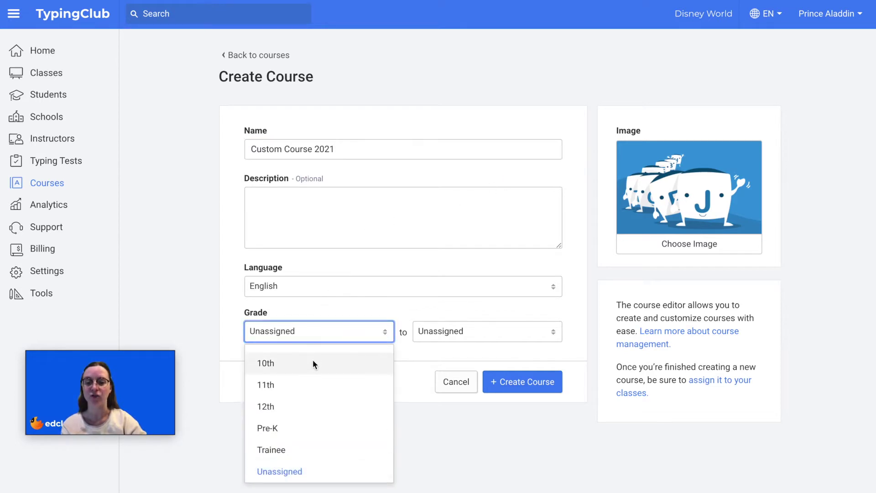
scroll(313, 363, "up", 3)
scroll(312, 361, "up", 3)
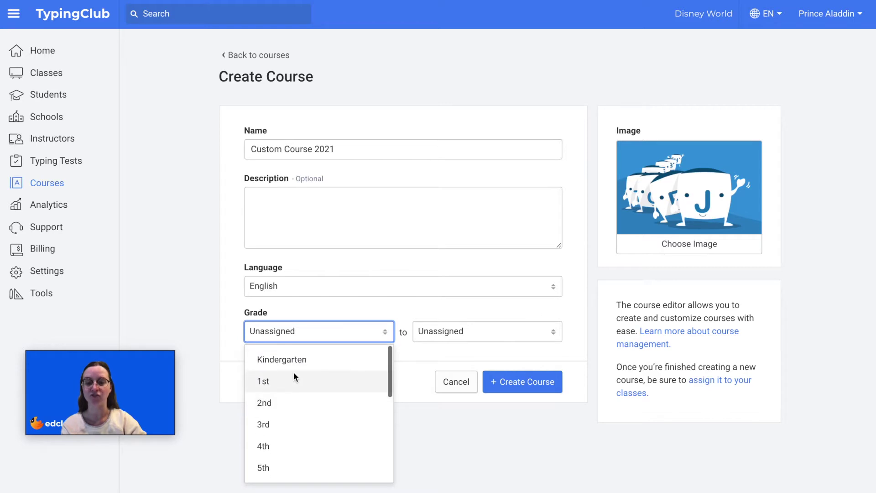
left_click(295, 374)
left_click(445, 337)
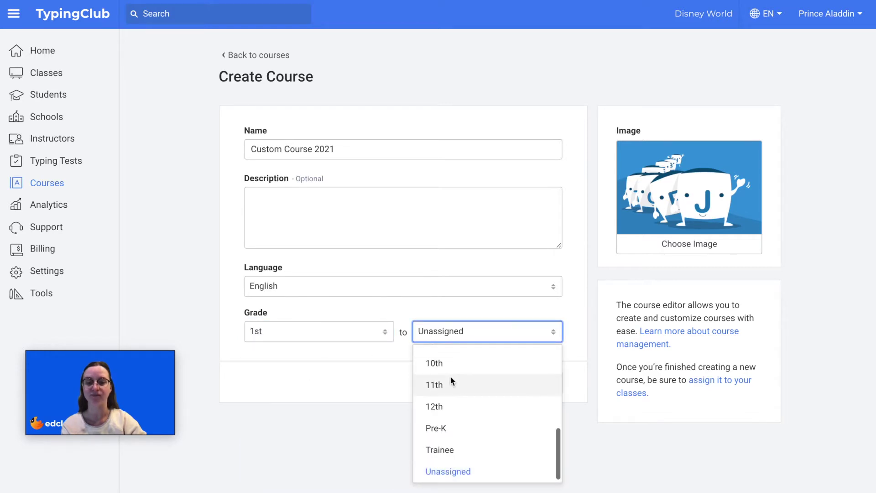
scroll(450, 377, "up", 4)
left_click(447, 396)
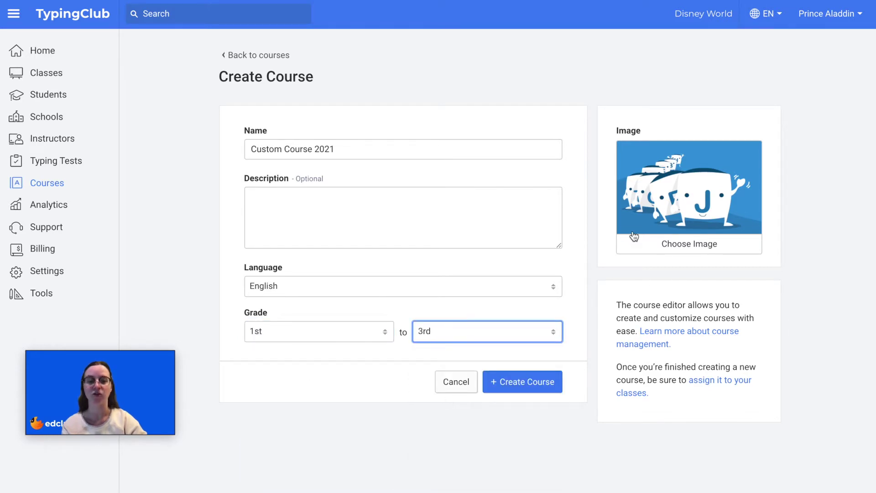
left_click(654, 211)
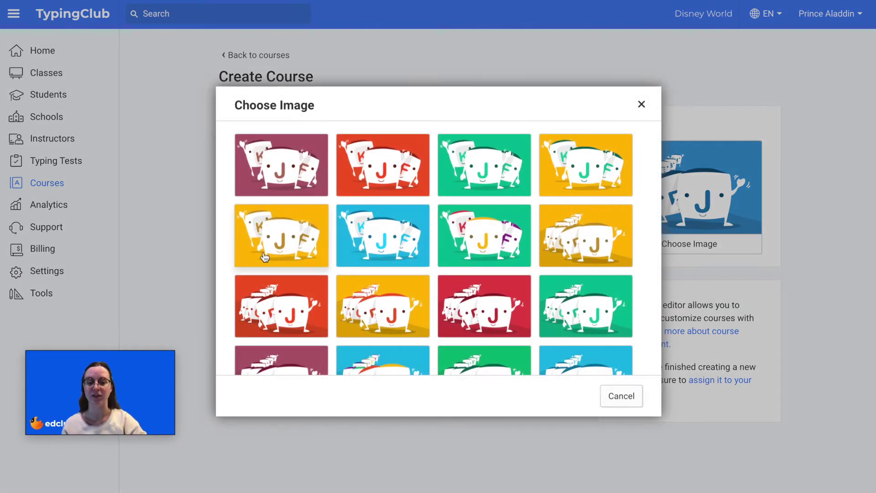
left_click(269, 241)
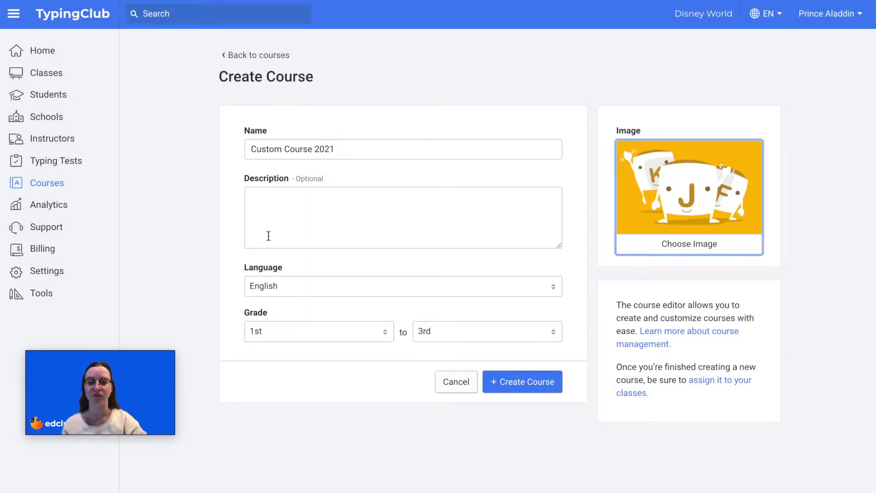
left_click(547, 385)
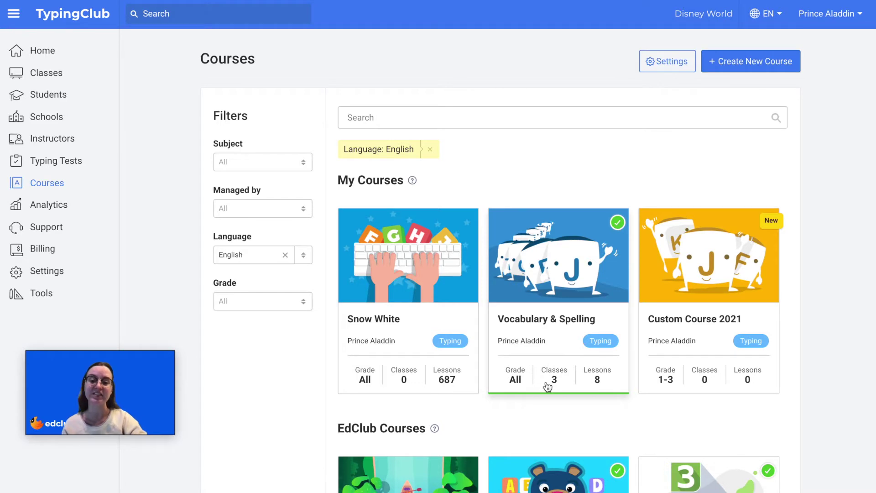
Open the Custom Course 2021 card and go to View/Edit Lessons.
left_click(719, 272)
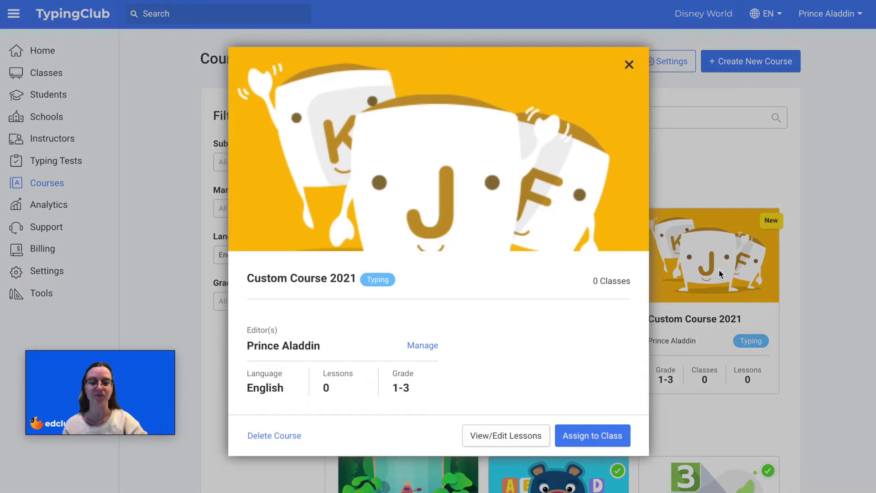
left_click(509, 436)
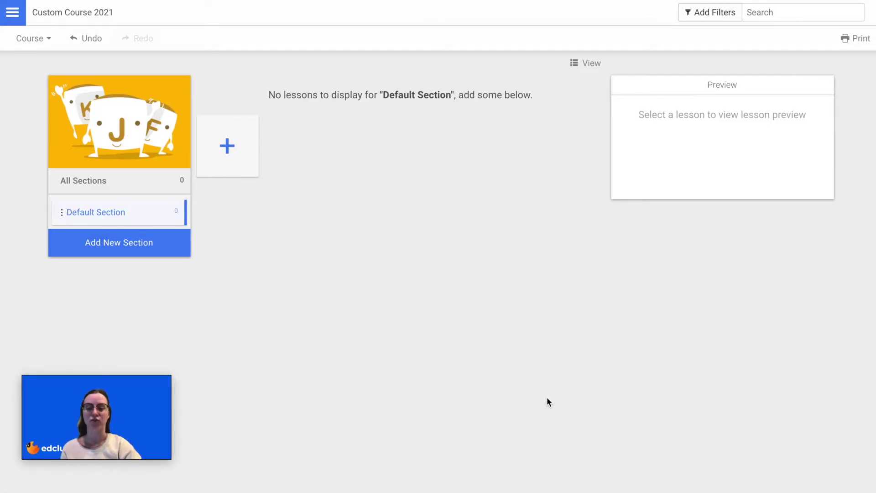
Add a Practice Individual Characters lesson to the Default Section.
left_click(230, 147)
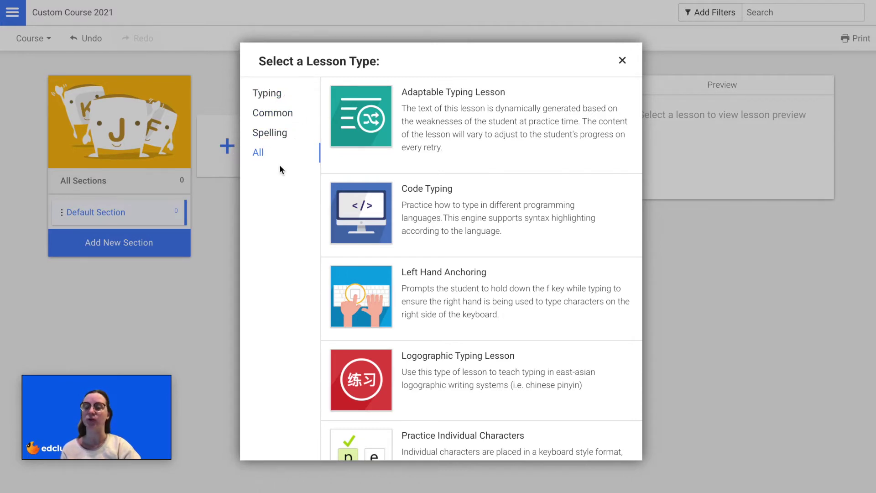
scroll(451, 216, "down", 5)
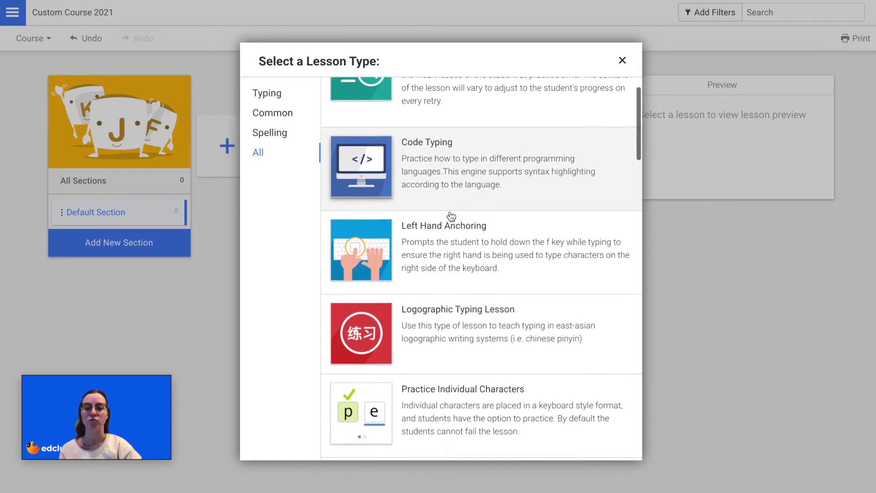
scroll(450, 216, "down", 5)
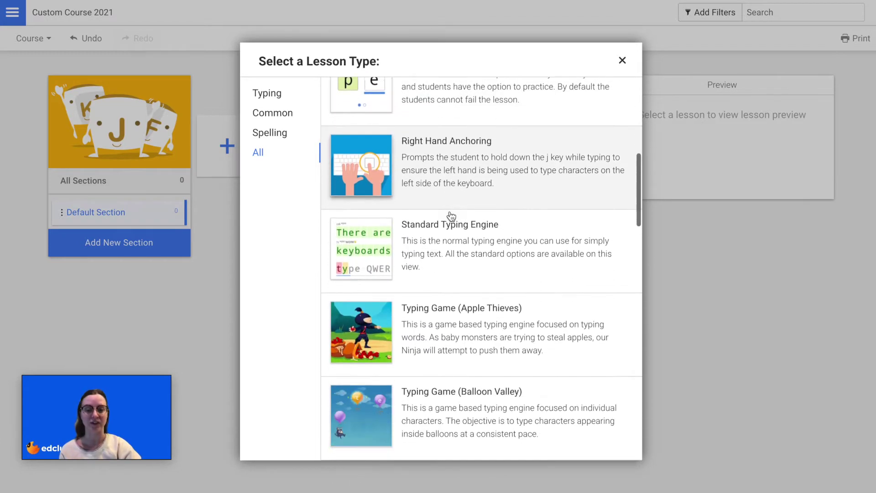
scroll(451, 216, "down", 9)
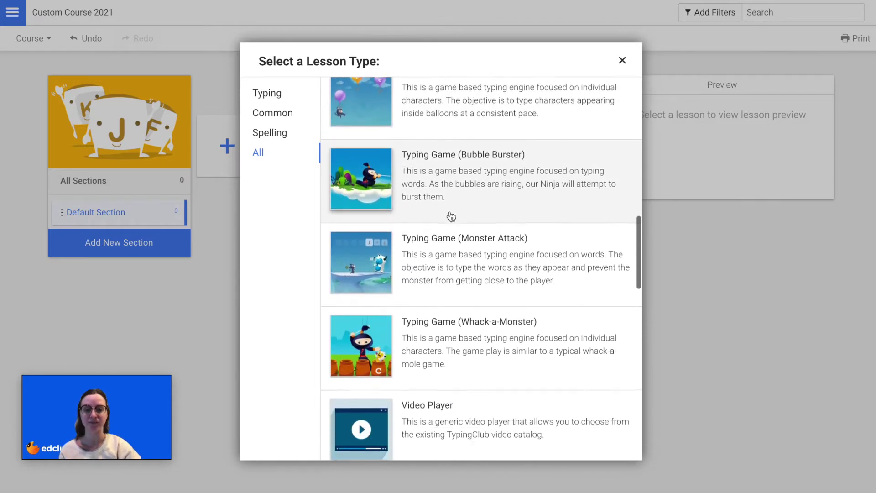
scroll(451, 215, "down", 6)
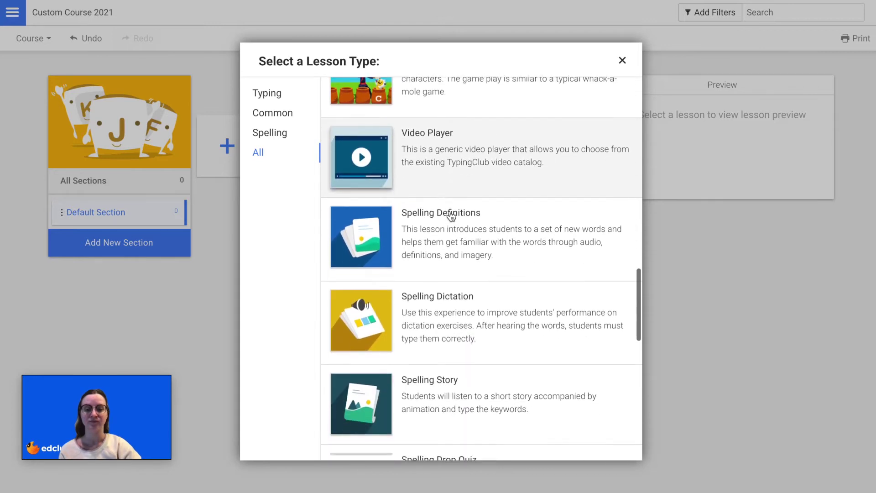
scroll(451, 216, "down", 7)
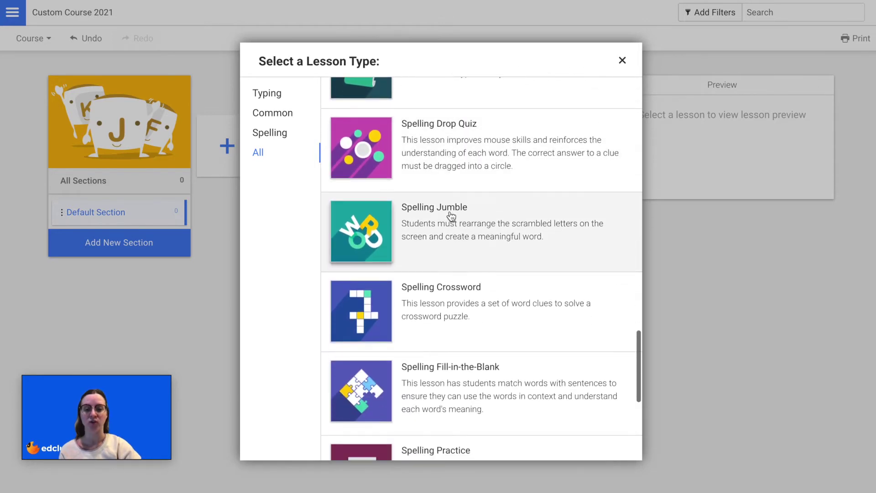
scroll(451, 216, "down", 2)
scroll(451, 216, "up", 7)
scroll(451, 216, "up", 12)
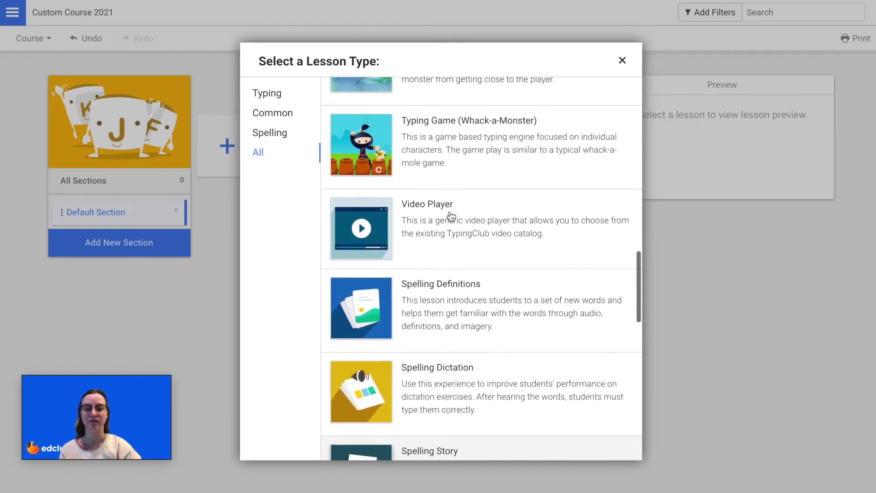
scroll(451, 216, "up", 9)
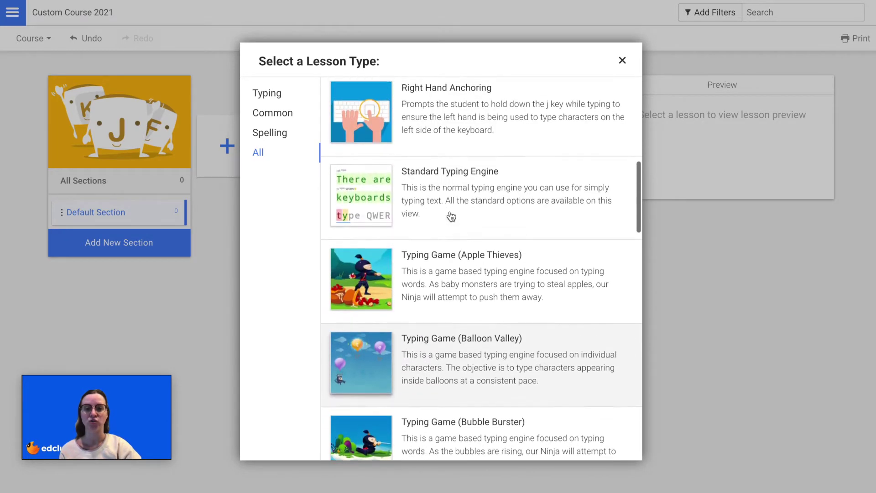
scroll(451, 216, "up", 1)
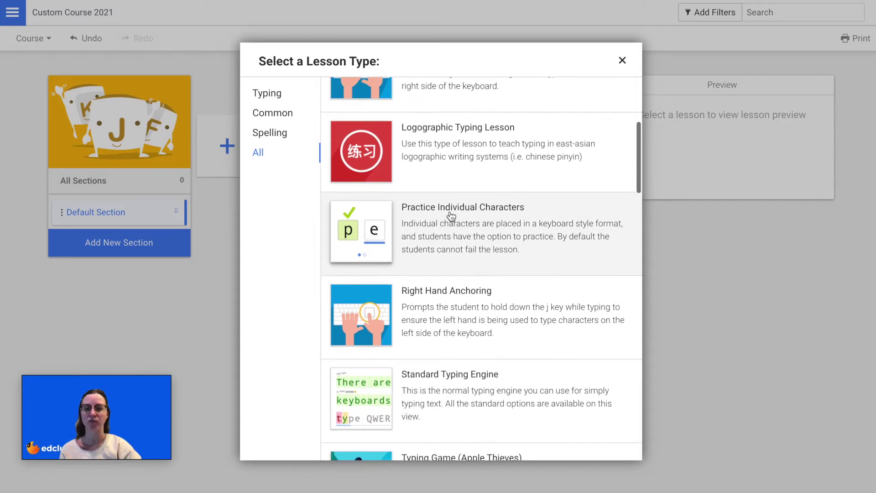
left_click(478, 235)
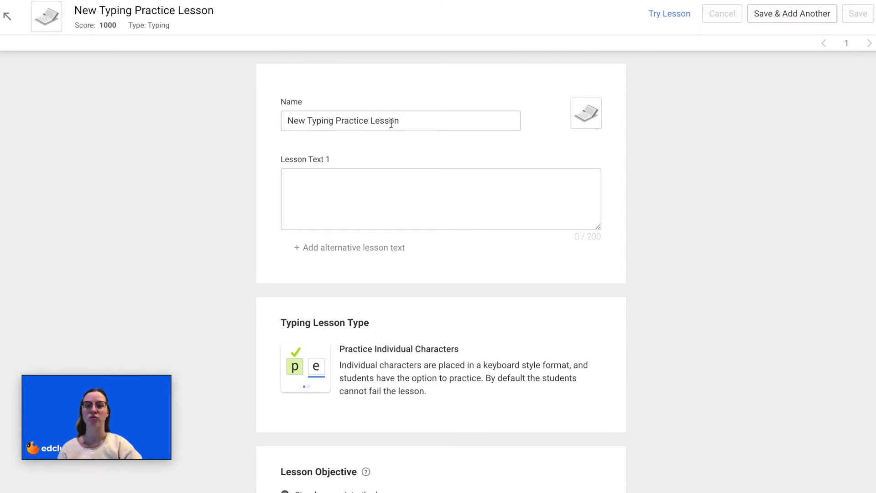
Title the lesson 'Type F' with practice text 'F F F F F F F F' and review its settings.
left_click_drag(391, 122, 286, 122)
type("Type F")
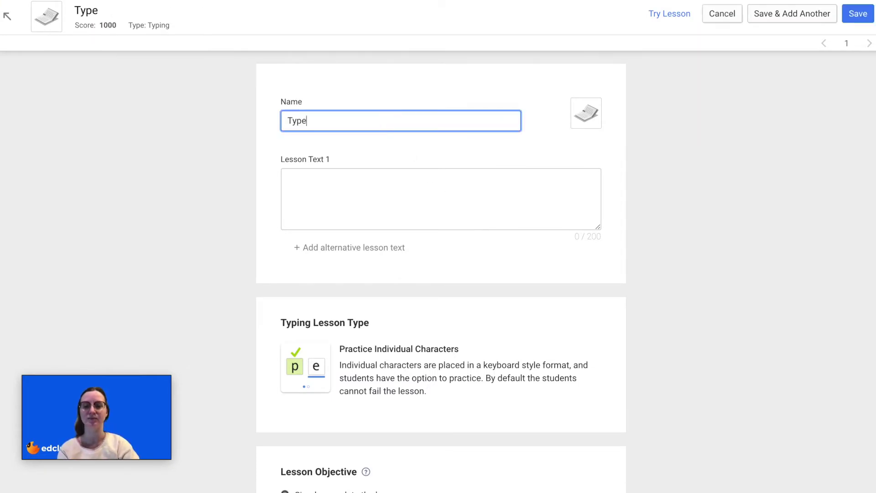
left_click(403, 195)
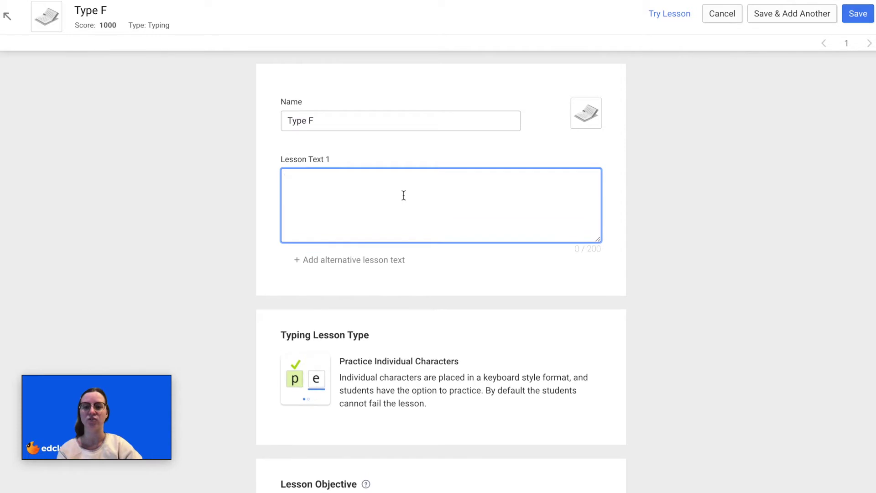
type("F F ")
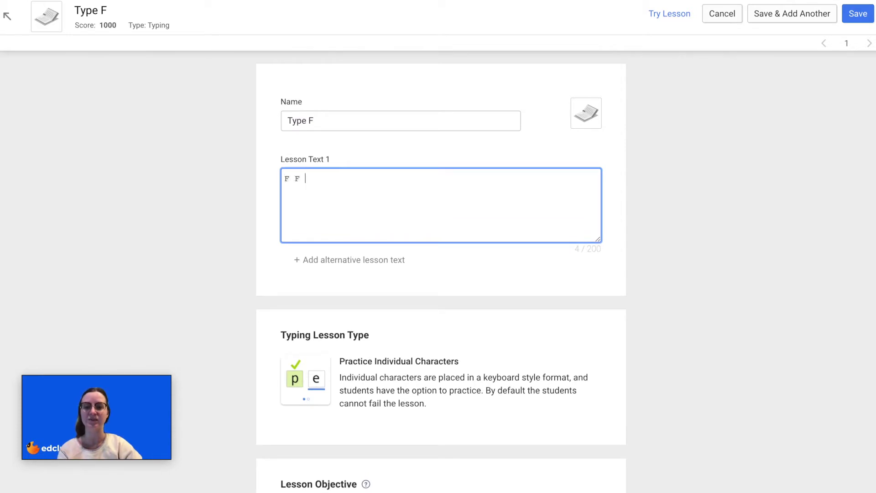
type("F F F F F F")
scroll(228, 266, "down", 7)
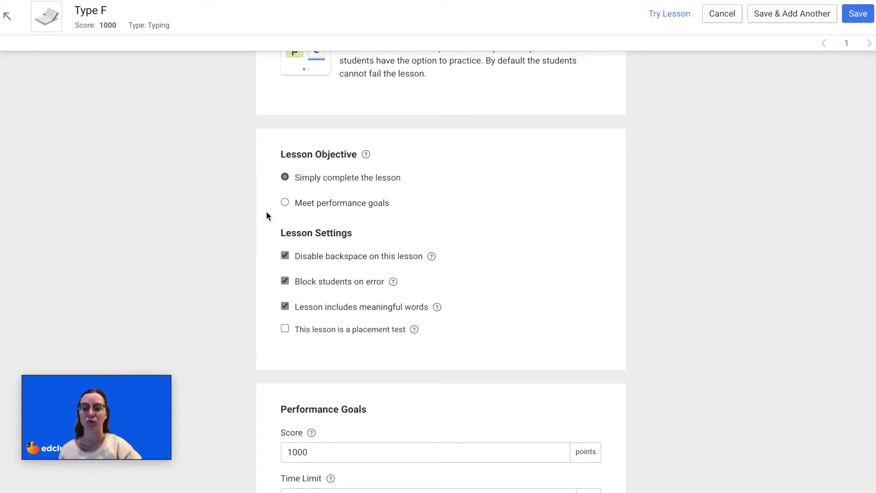
scroll(267, 211, "down", 1)
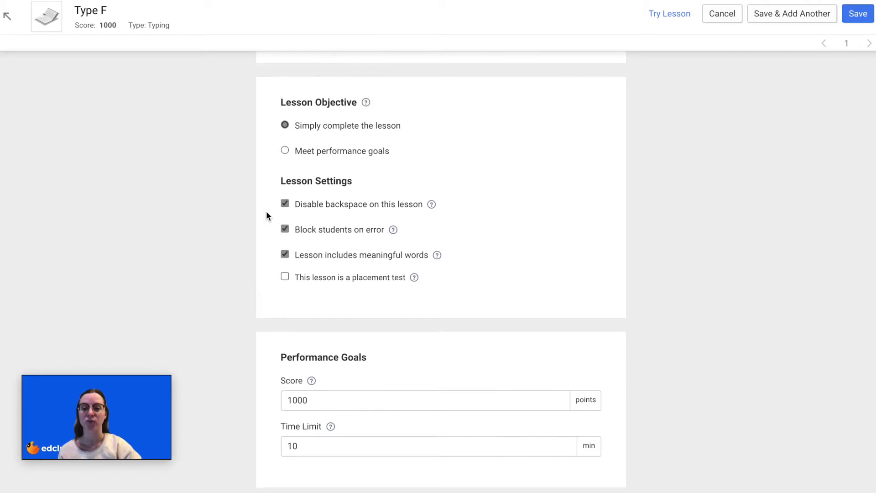
scroll(267, 212, "down", 1)
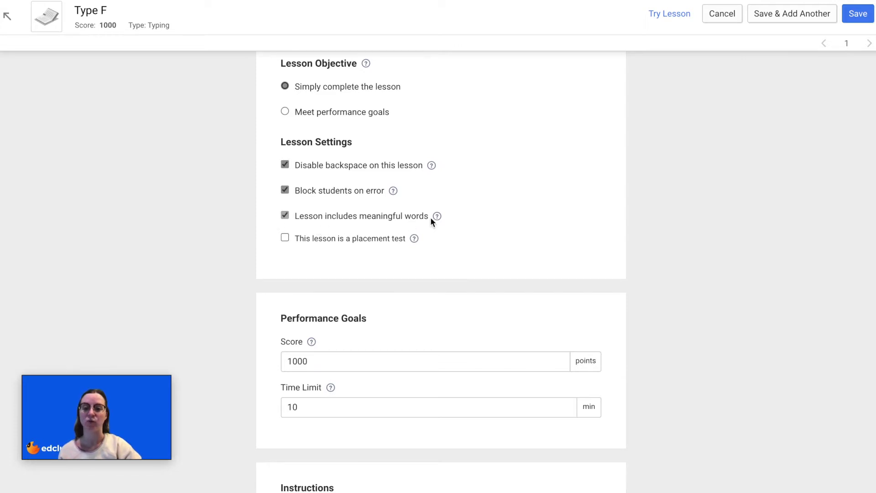
mouse_move(437, 219)
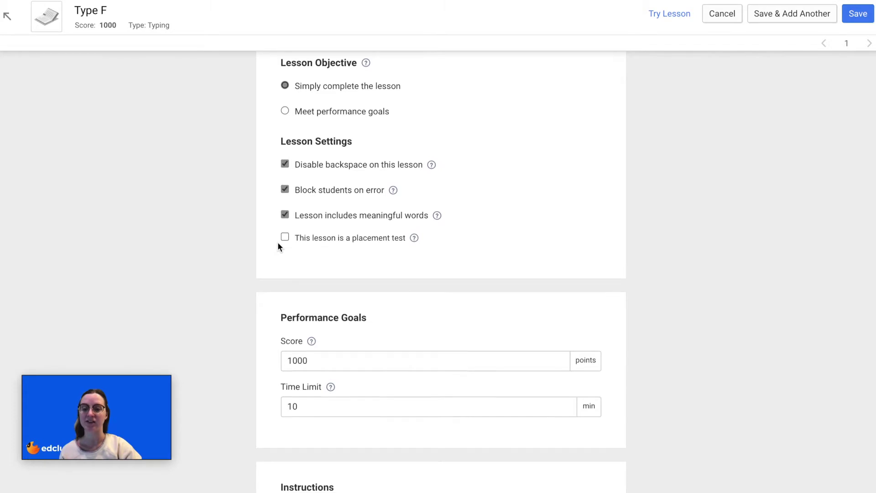
scroll(278, 243, "down", 3)
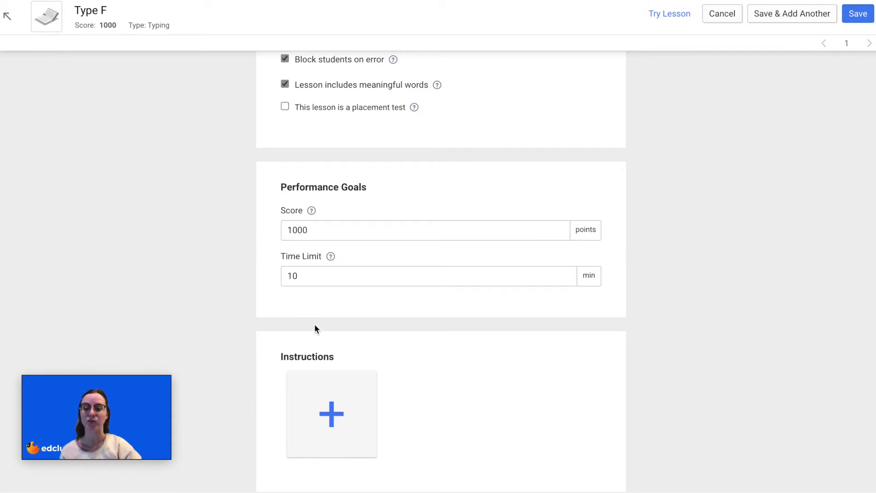
Save an 'Instructions' slide titled 'Type F' reading 'Type the letter F.' with F highlighted.
left_click(337, 395)
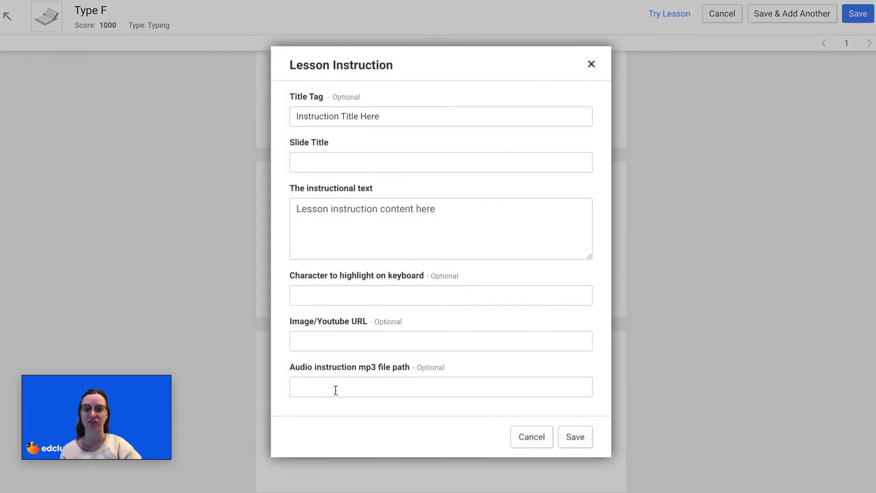
triple_click(410, 120)
type("I")
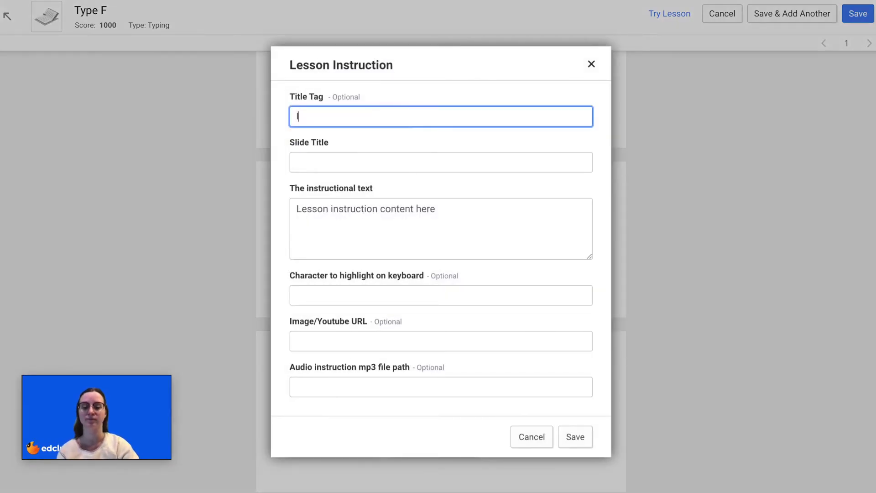
type("nstructions")
left_click(402, 160)
type("Type F")
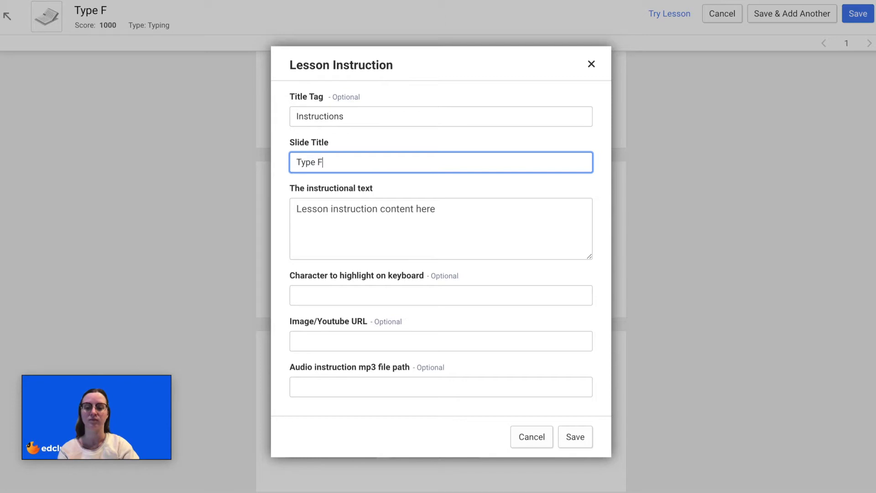
left_click(376, 211)
type("Type the ")
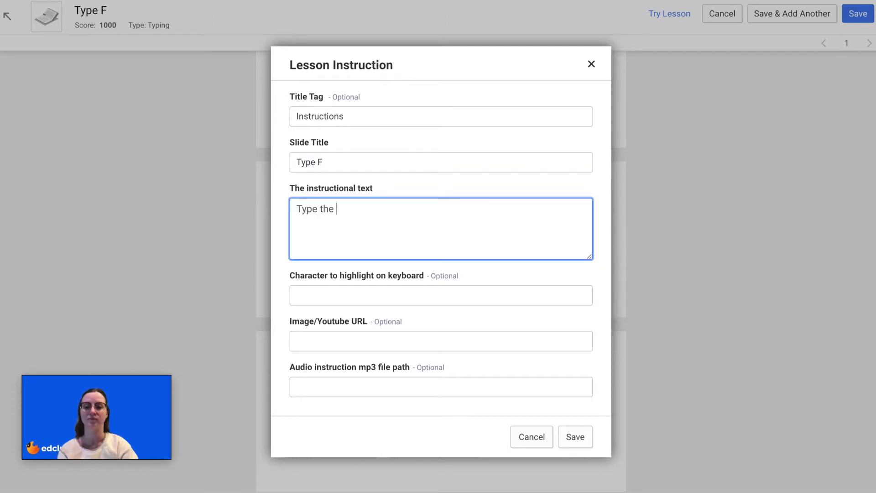
type("letter F.")
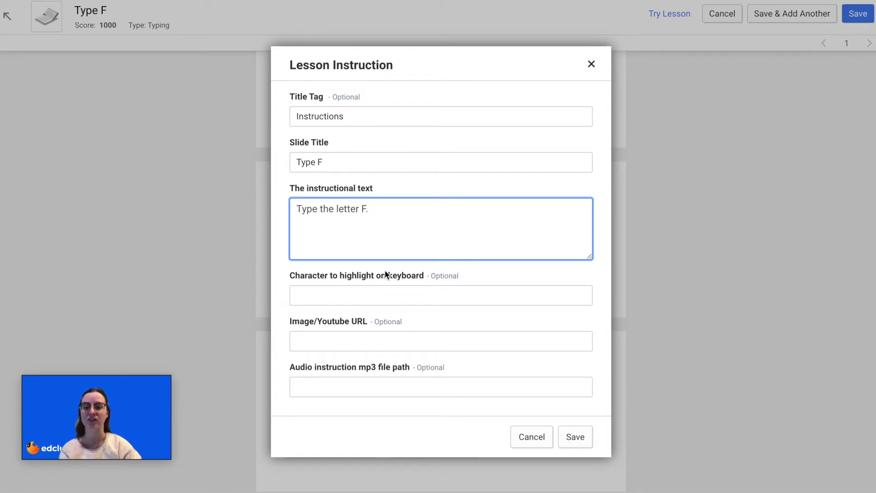
left_click(338, 297)
type("F")
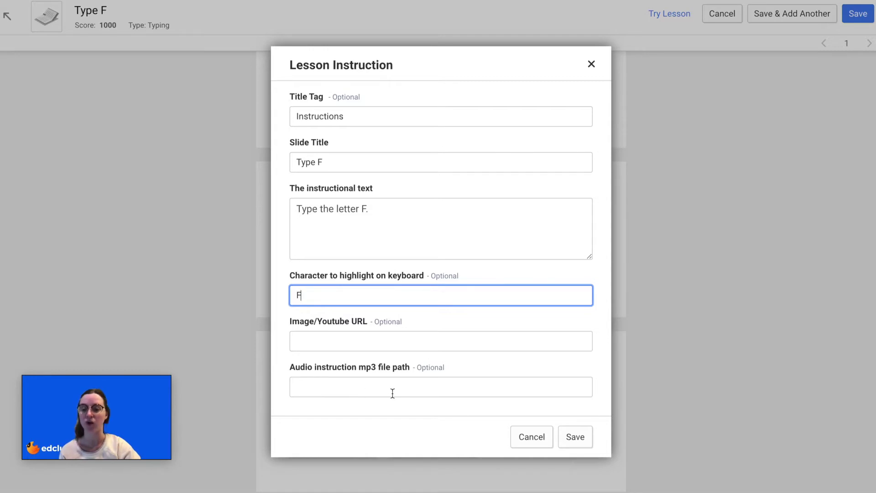
left_click(579, 436)
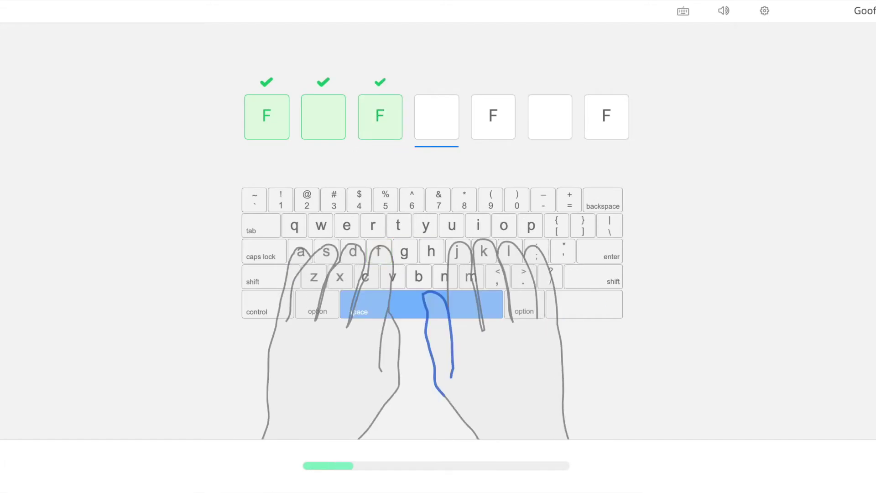
Test-run the Type F drill, then return to the Custom Course 2021 overview.
type("F F F f")
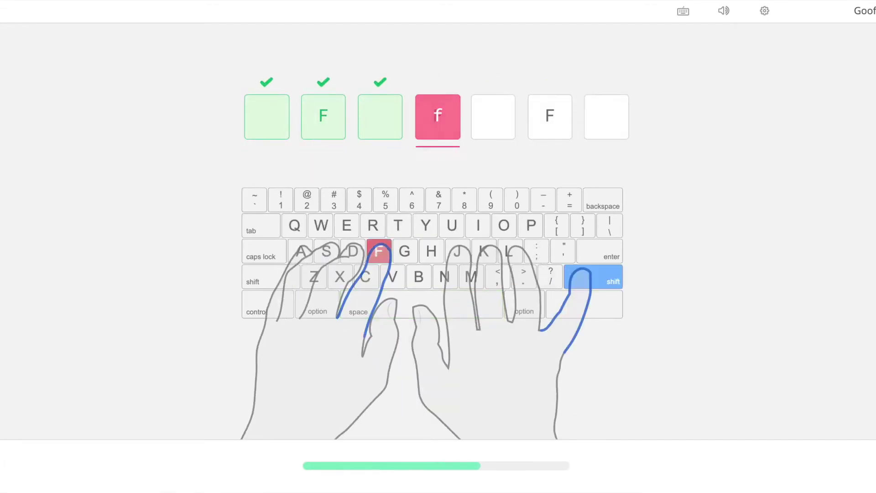
type("F F F")
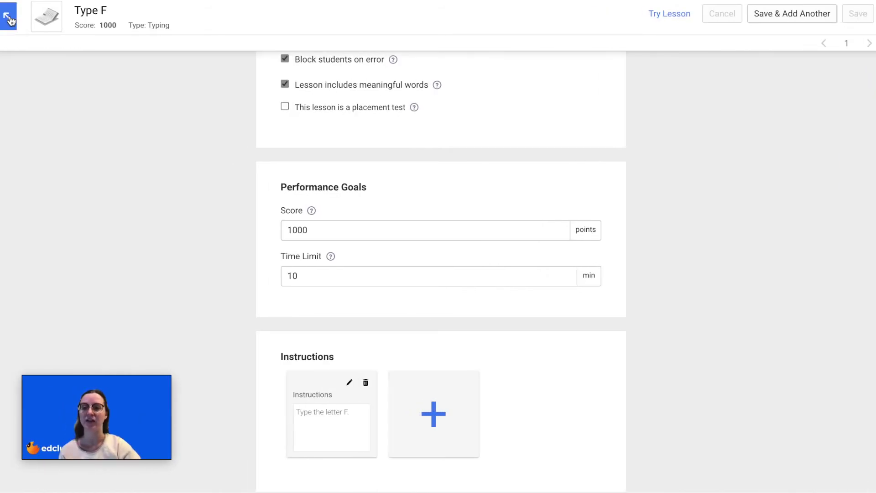
left_click(10, 18)
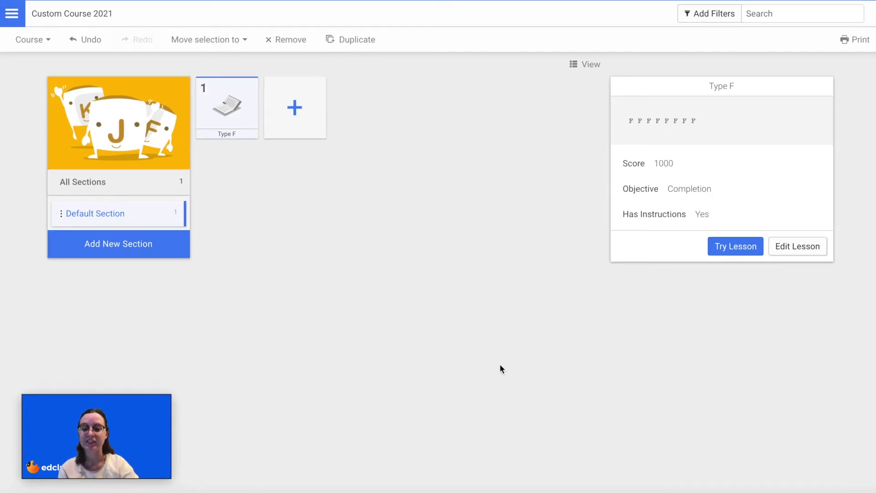
Add a second lesson using the Standard Typing Engine type.
left_click(295, 109)
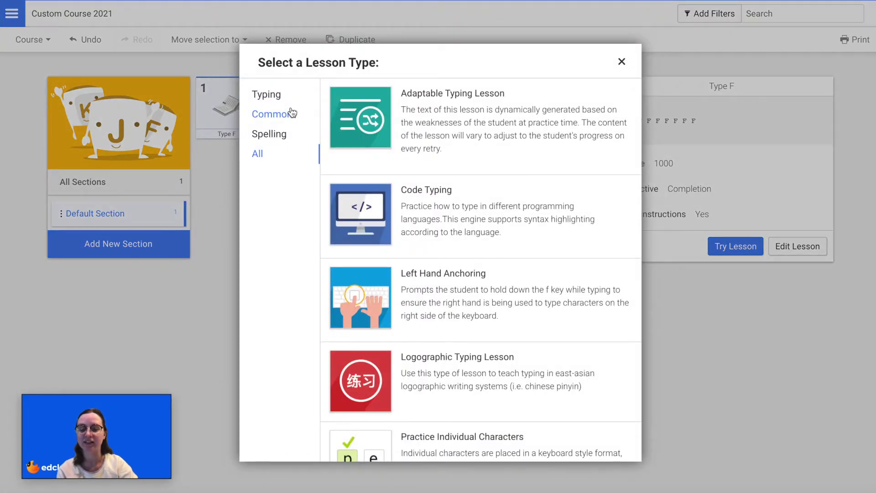
scroll(456, 270, "down", 4)
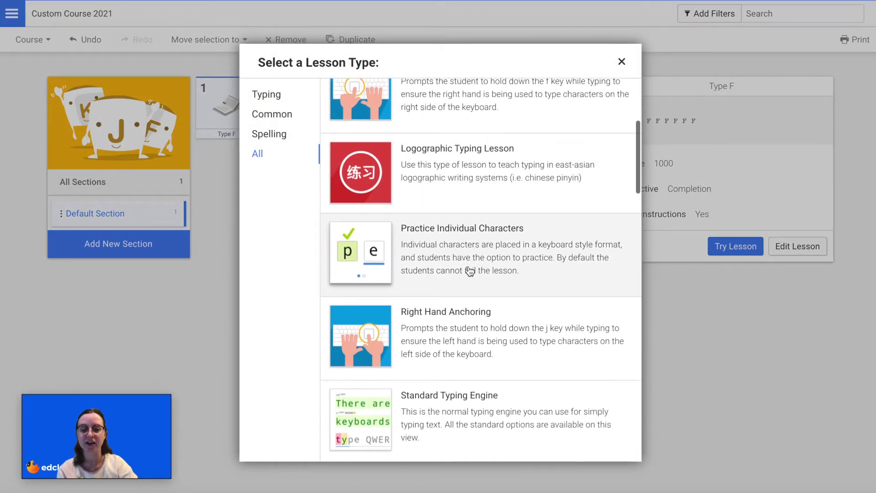
scroll(470, 271, "down", 3)
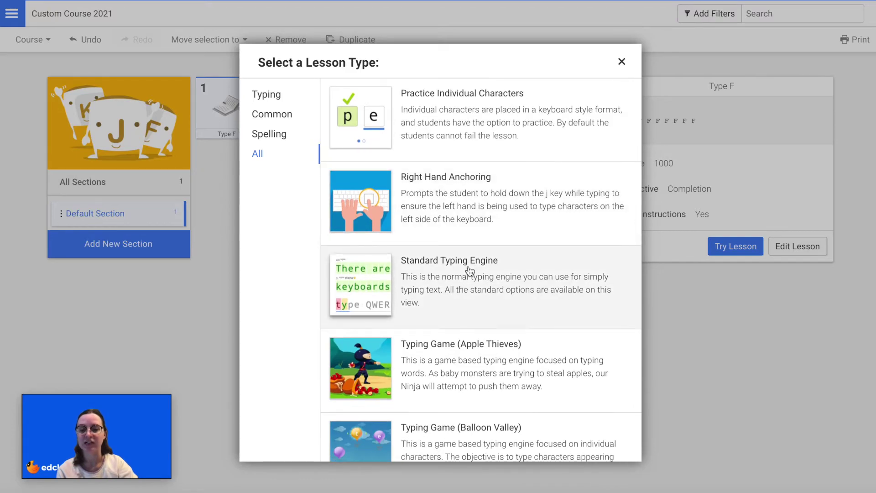
left_click(508, 281)
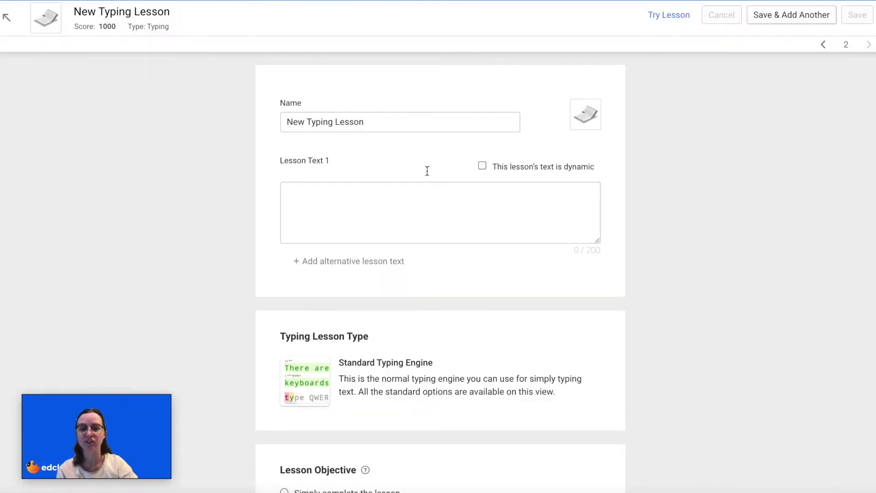
Rename the lesson to 'Typing Lesson 1'.
double_click(378, 126)
triple_click(378, 126)
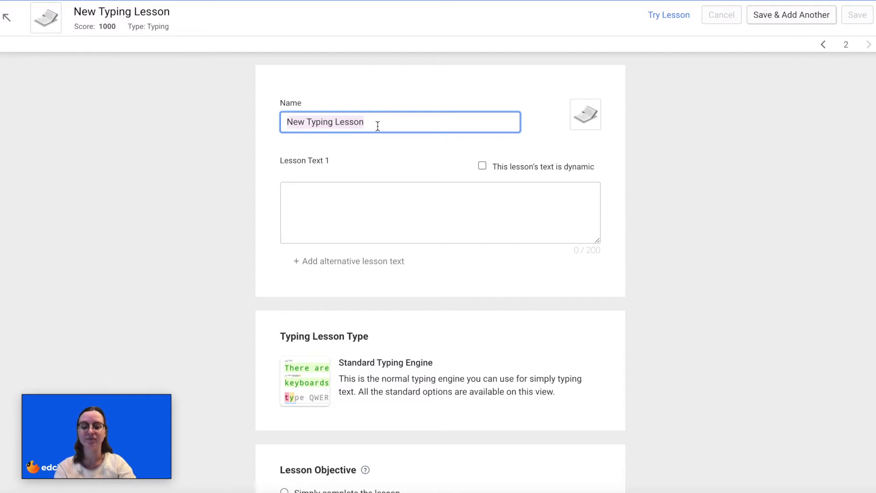
type("Typing Lesson 1")
Enter lesson text 'Type these words without looking at your keyboard.' and review the goals.
left_click(357, 193)
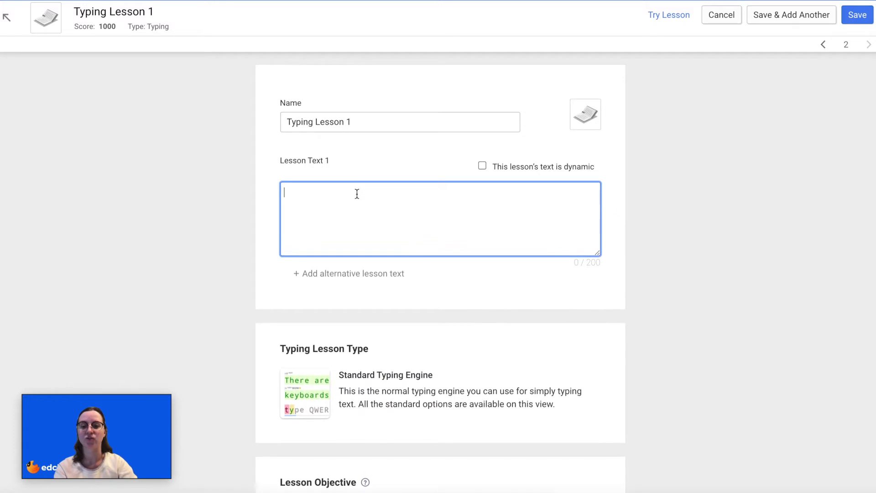
type("Type these wor")
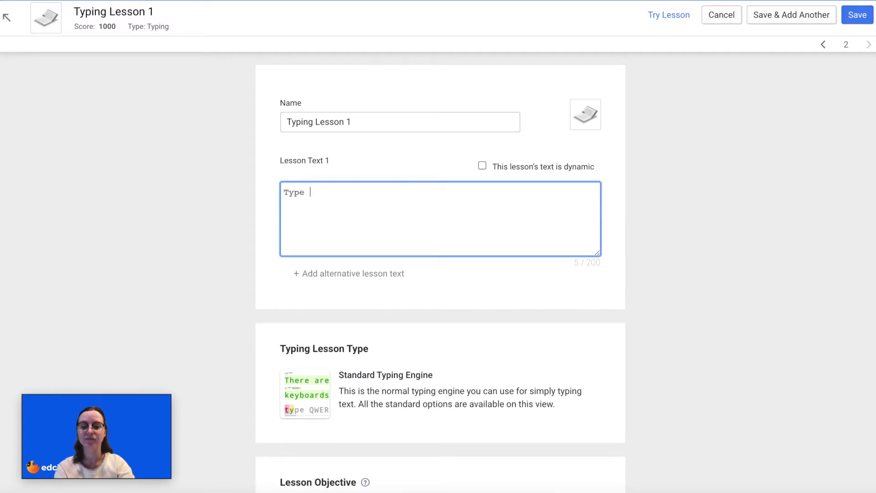
type("thout")
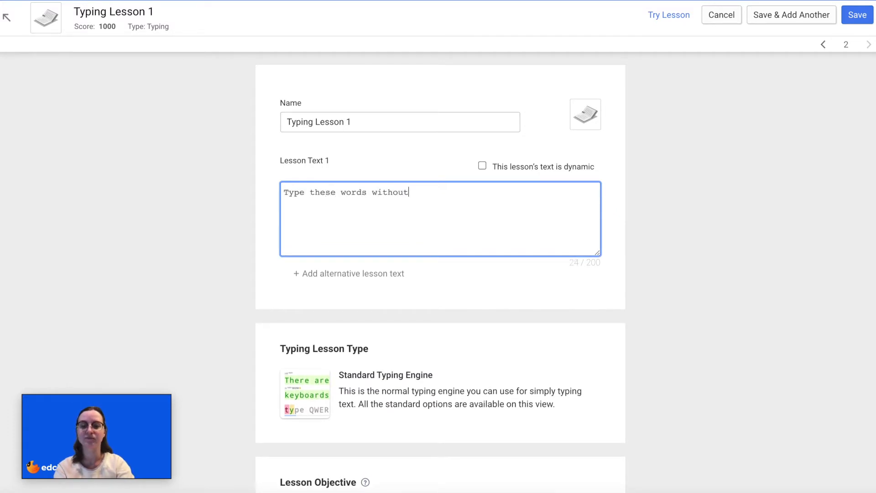
type(" looking at your keyboard.")
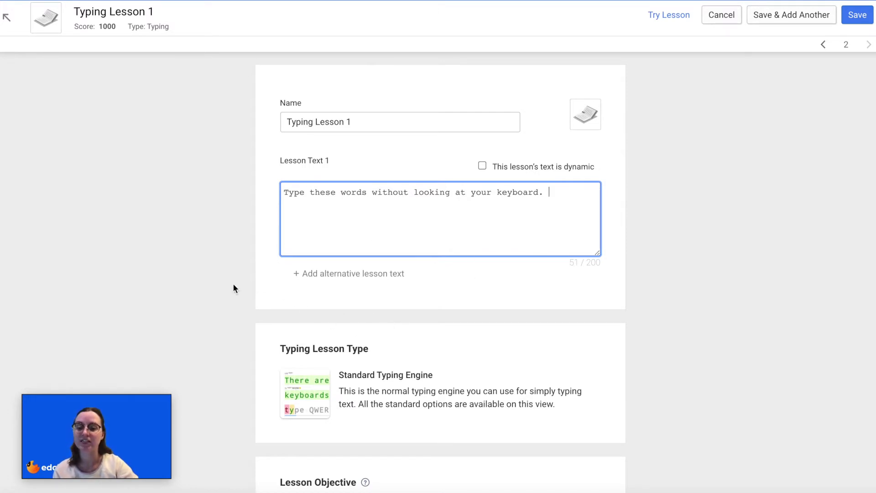
scroll(233, 288, "down", 7)
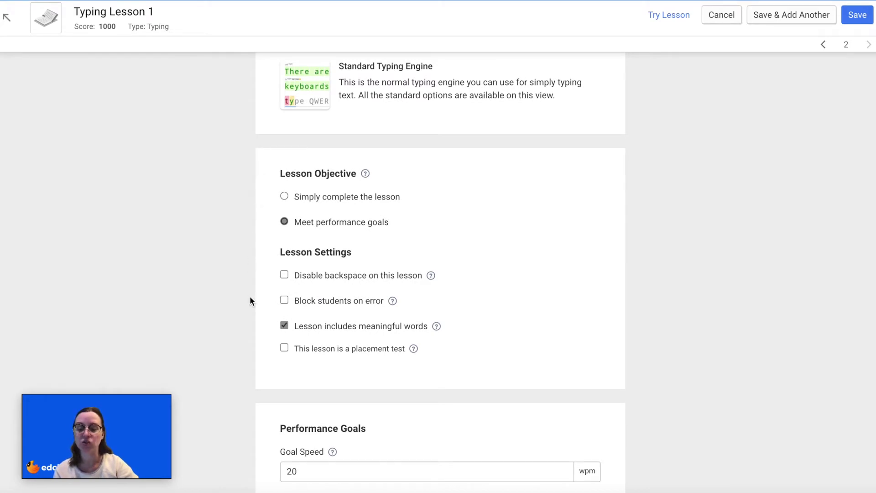
scroll(251, 298, "down", 5)
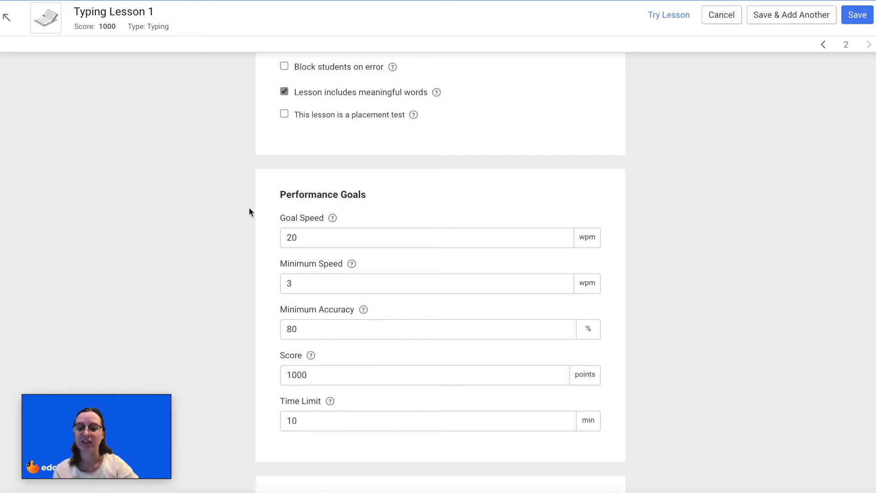
scroll(249, 211, "down", 1)
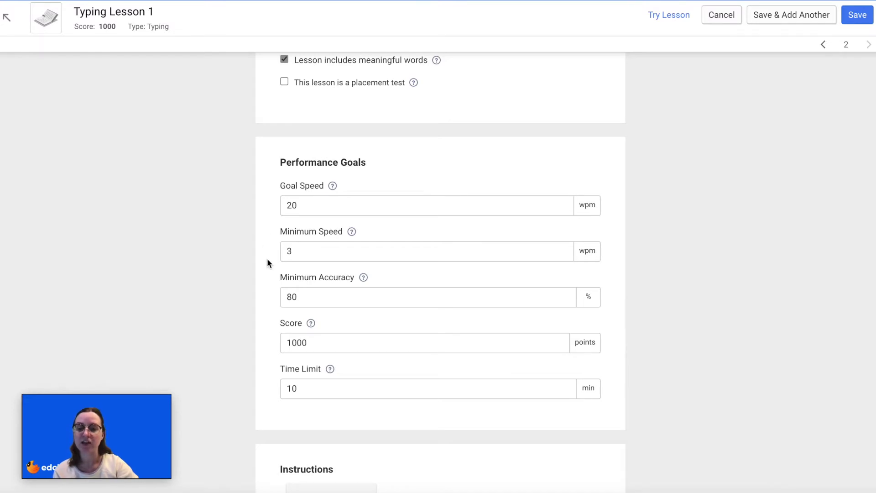
scroll(268, 259, "down", 2)
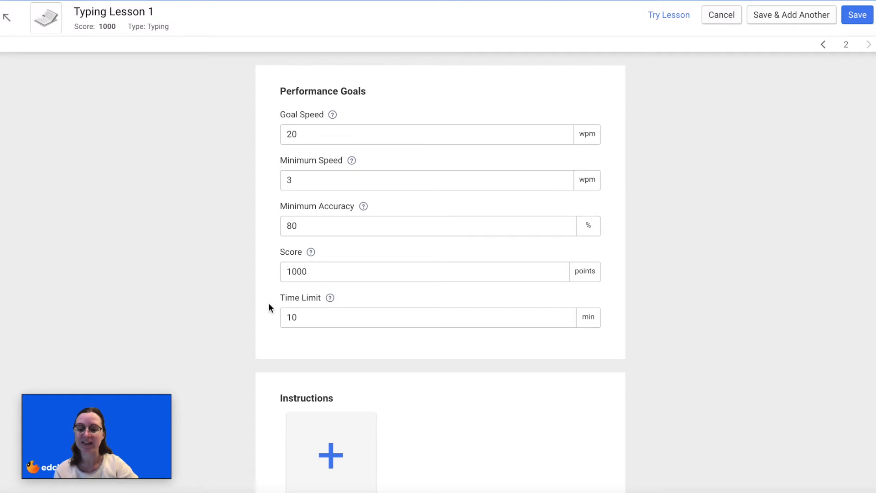
scroll(269, 306, "down", 1)
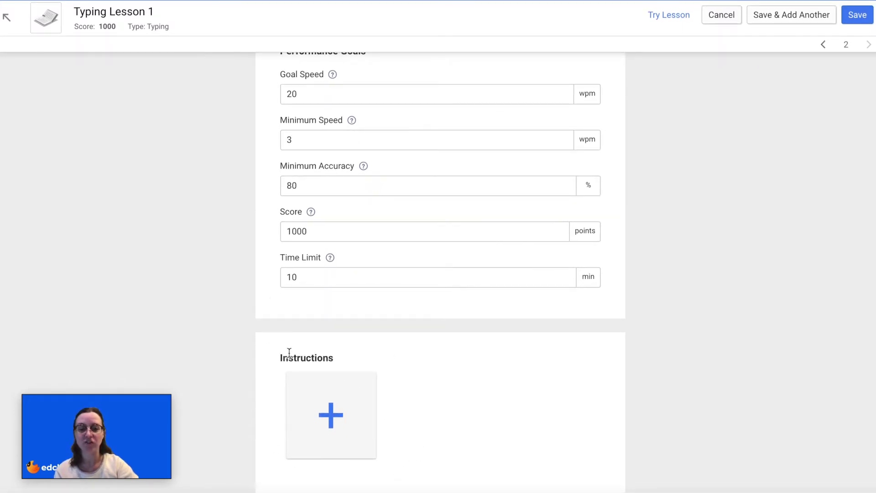
Save Typing Lesson 1 and type its sentence through the preview run.
left_click(858, 19)
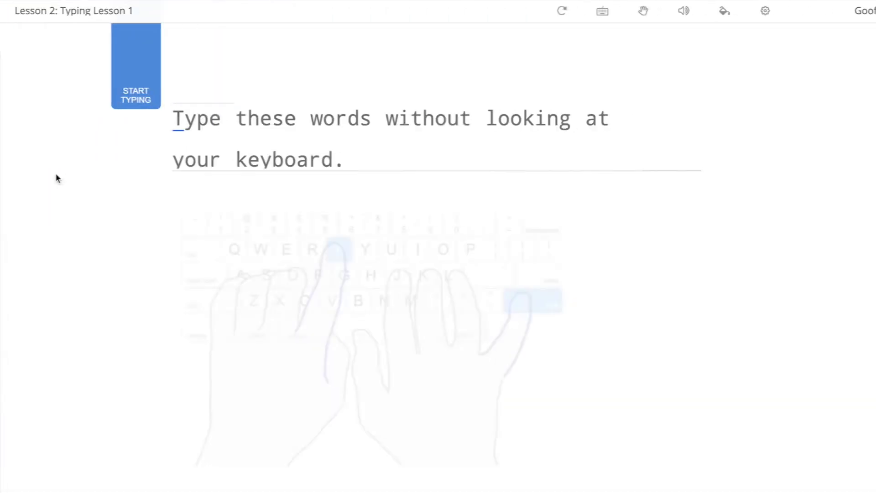
type("Type these words ")
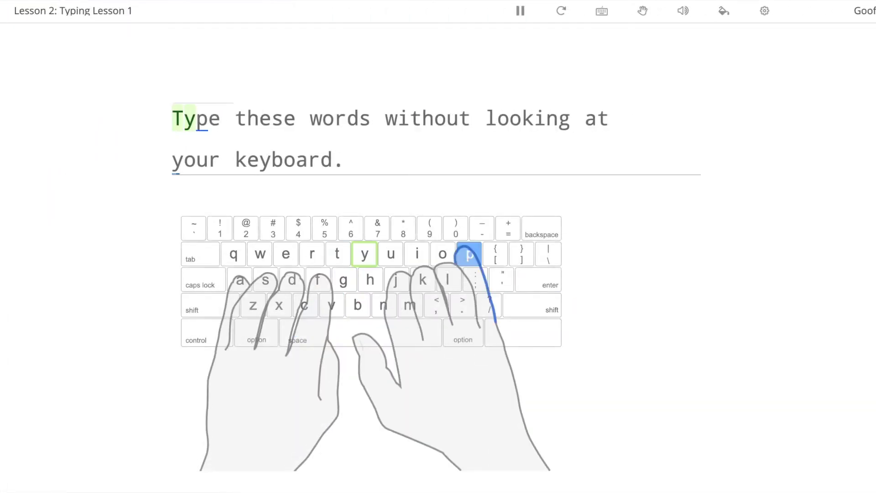
type("without looking at your keyboard")
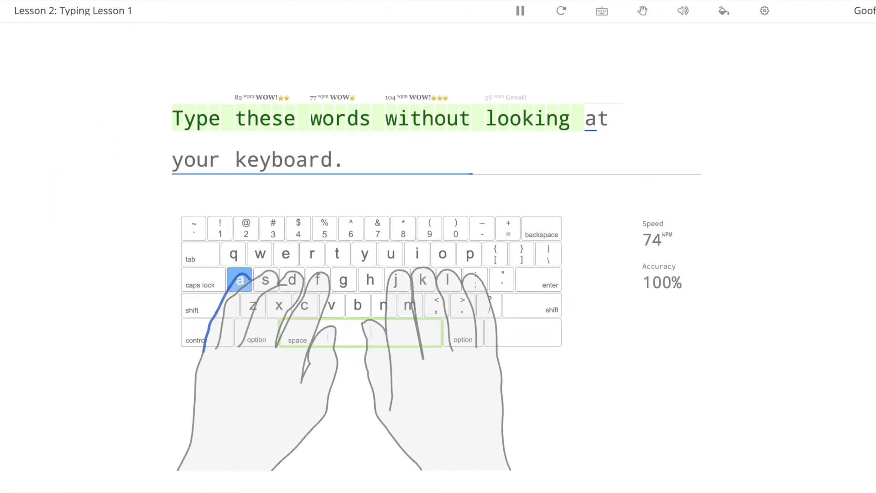
type(".")
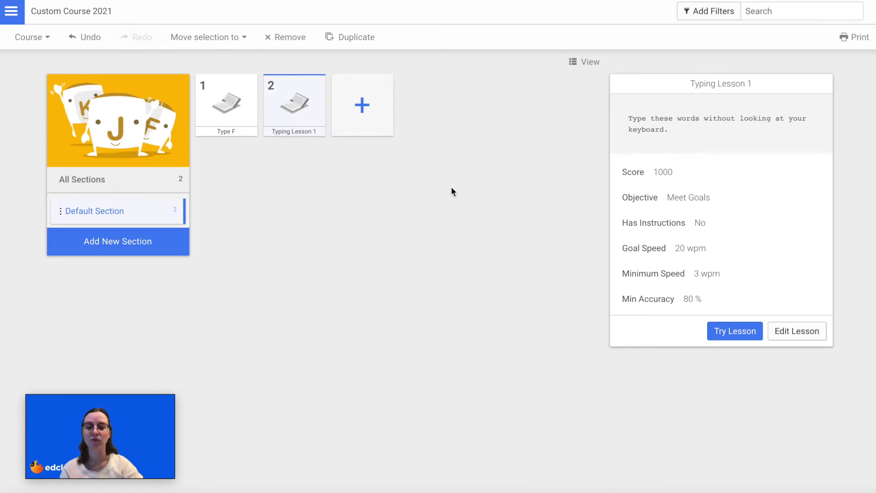
Add a third lesson to the course with the Typing Game (Whack-a-Monster) type.
left_click(371, 123)
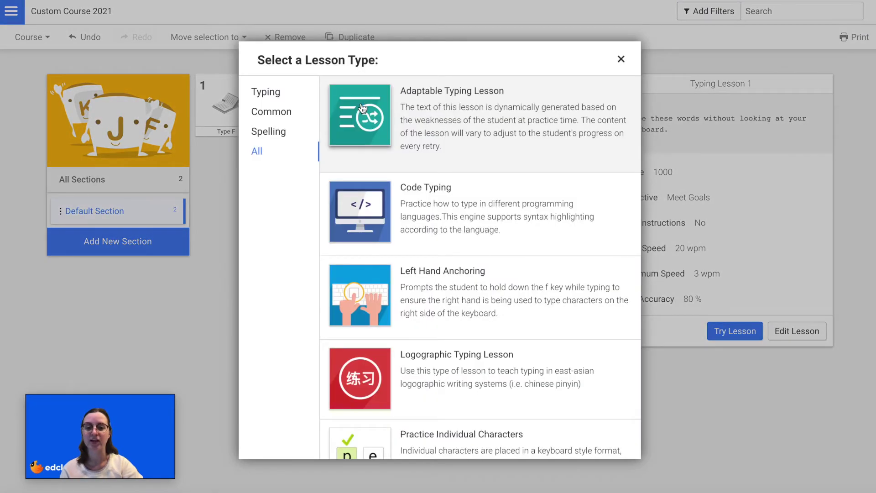
scroll(474, 245, "down", 6)
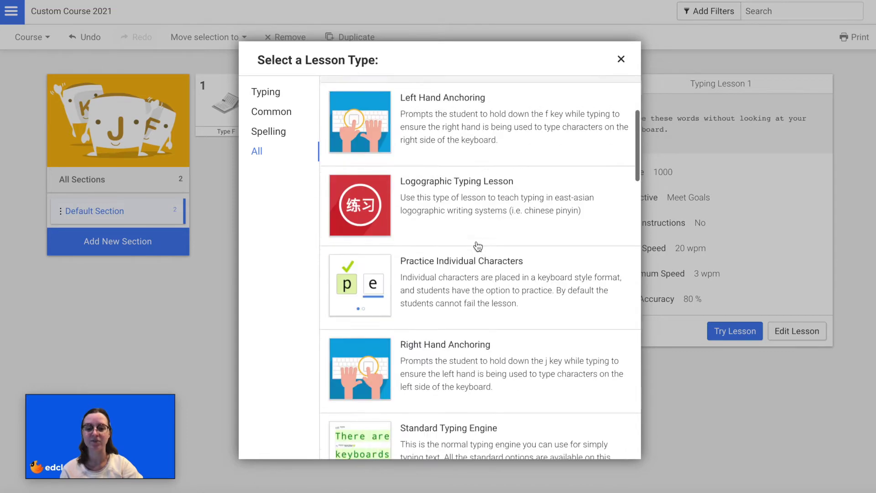
scroll(477, 247, "down", 7)
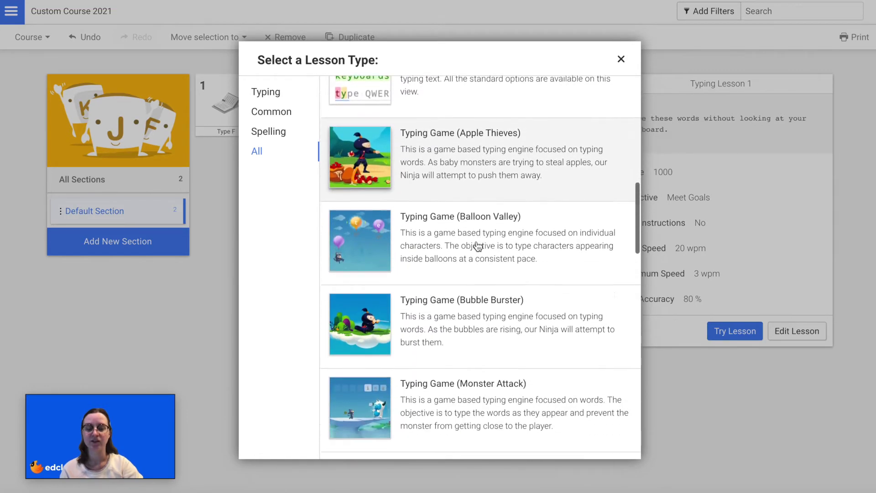
scroll(482, 274, "down", 3)
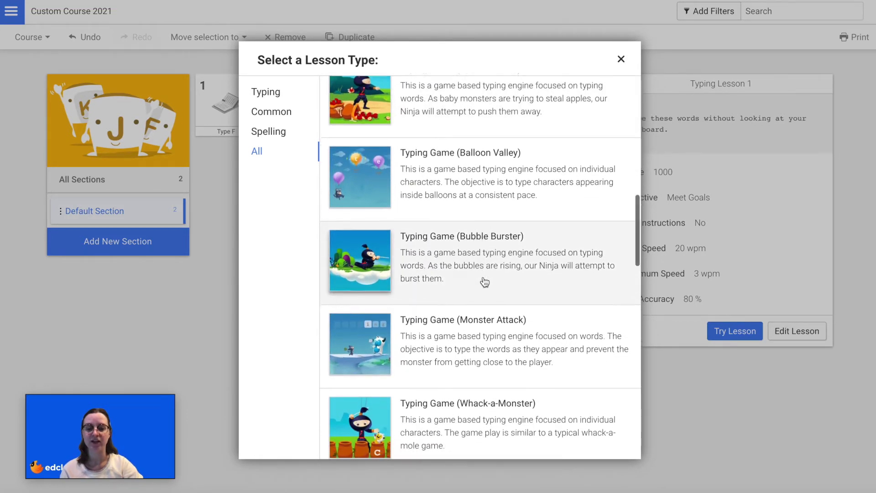
left_click(450, 292)
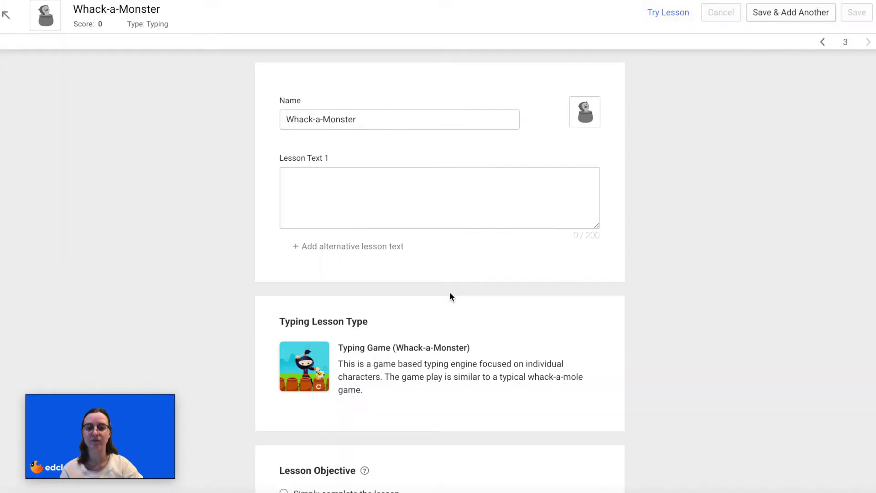
Enter 'F J F J G H G H G H' as the Whack-a-Monster lesson text and review the goals.
left_click(383, 212)
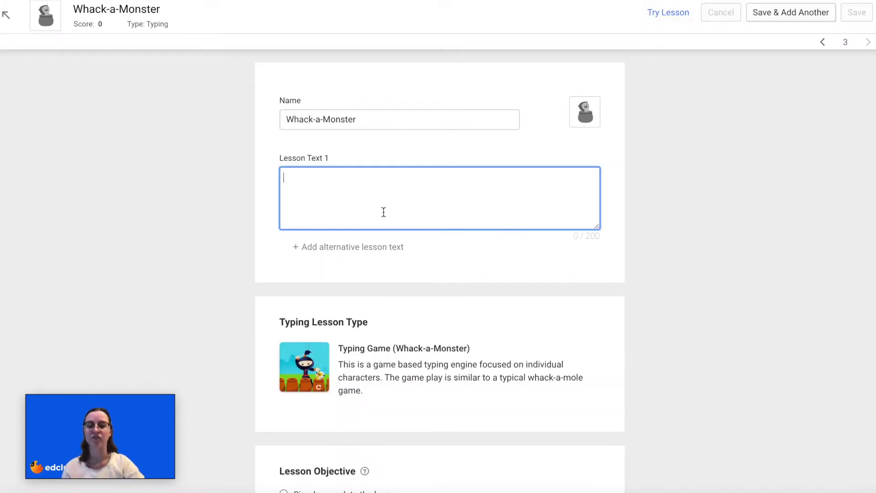
type("F J F")
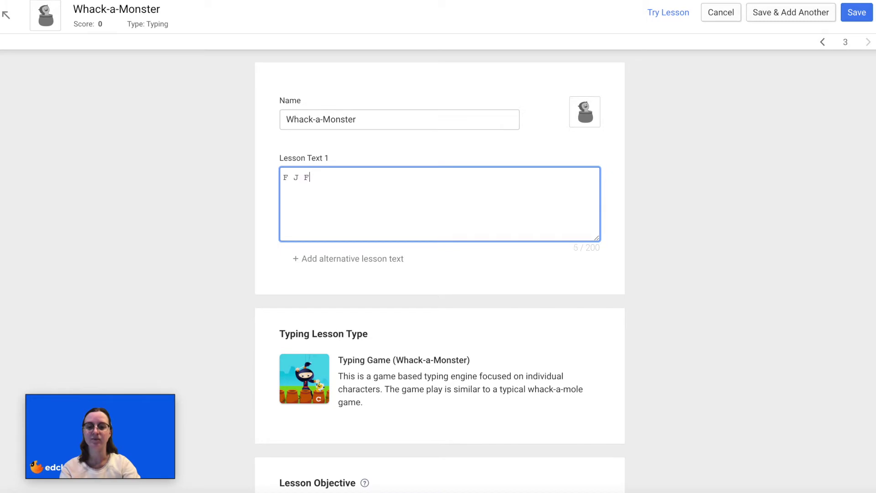
type(" J G H G H G H")
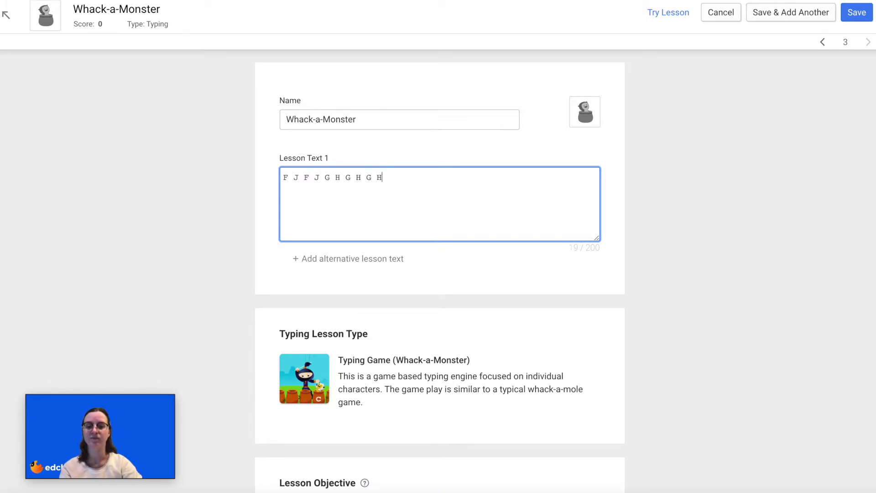
scroll(178, 275, "down", 7)
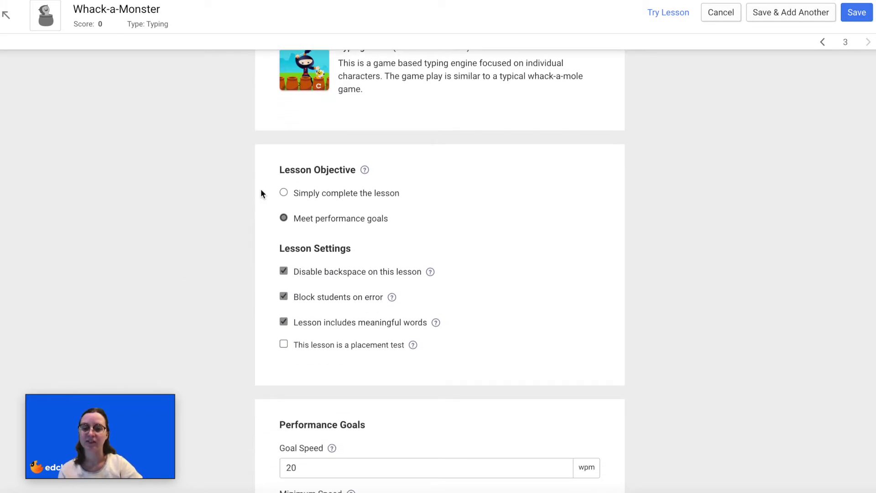
scroll(234, 282, "down", 4)
scroll(234, 281, "down", 3)
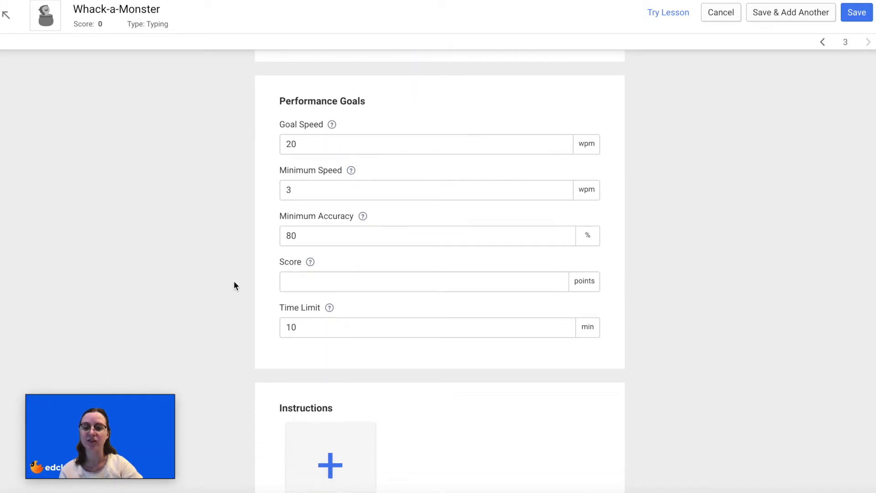
scroll(234, 282, "down", 1)
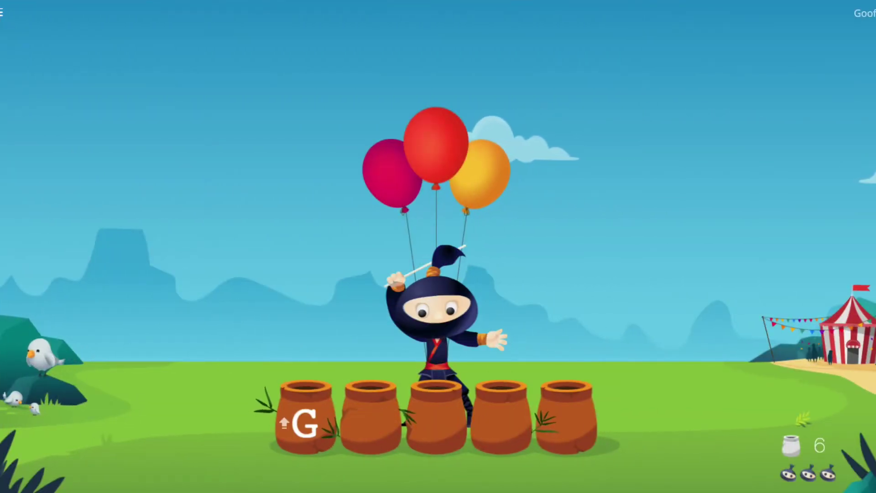
Whack the alternating G and H monsters three times each to win the trial round.
key("shift+g")
key("h")
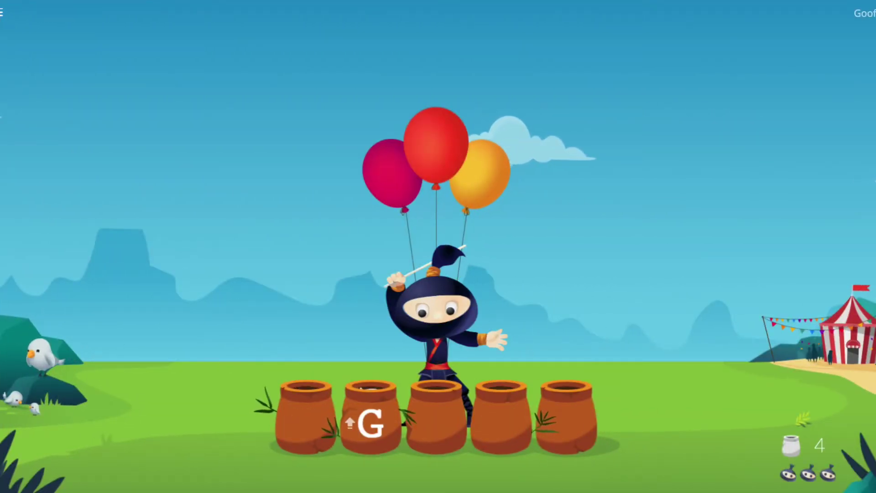
key("shift+g")
key("h")
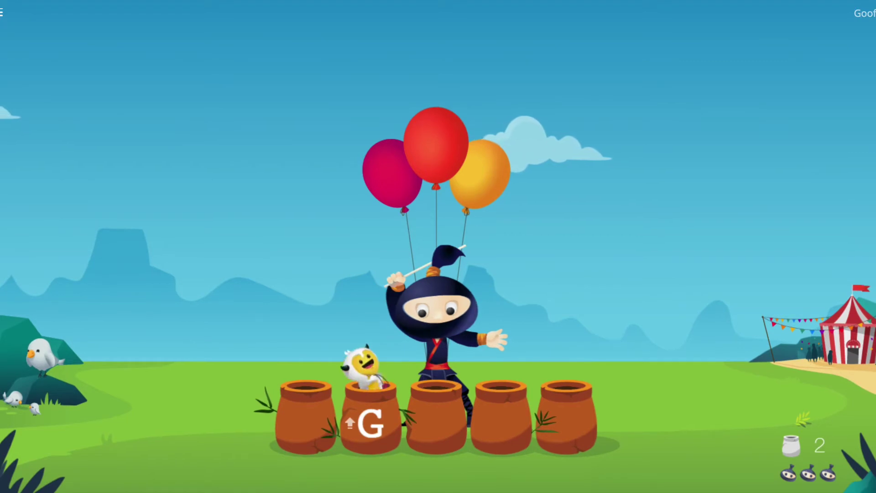
key("shift+g")
key("h")
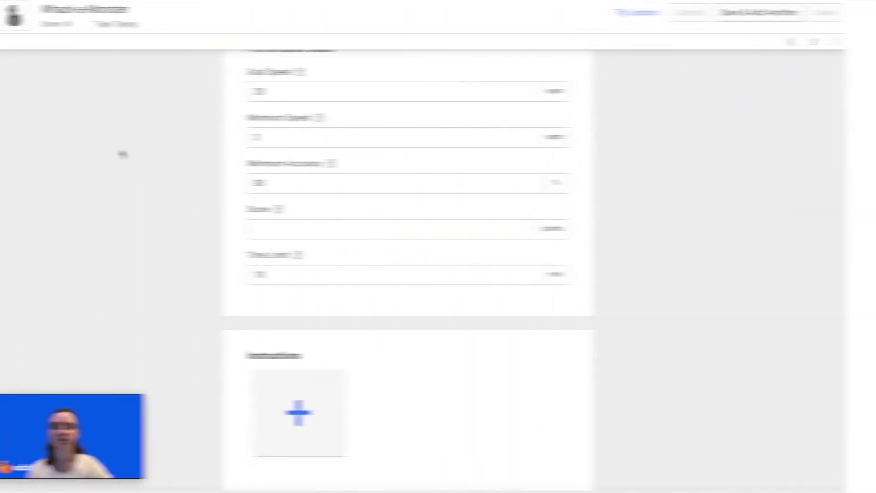
Back on the course overview, rename Default Section to 'Typing Section'.
left_click(10, 18)
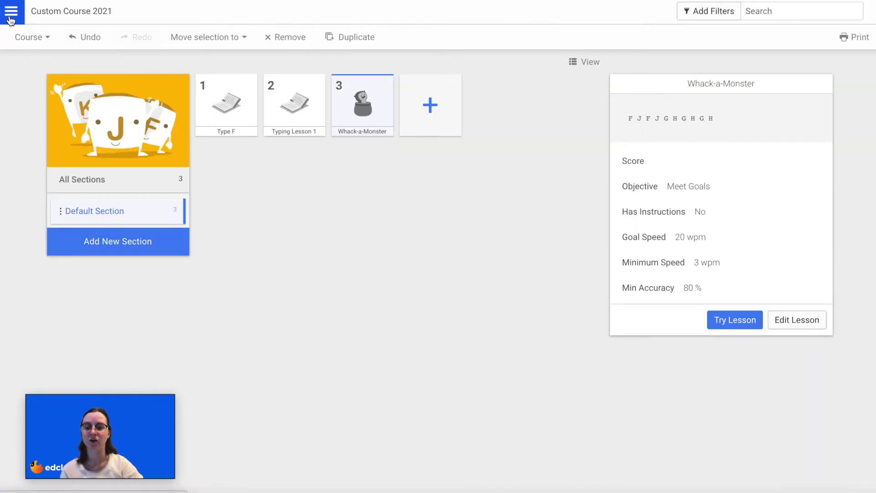
mouse_move(102, 210)
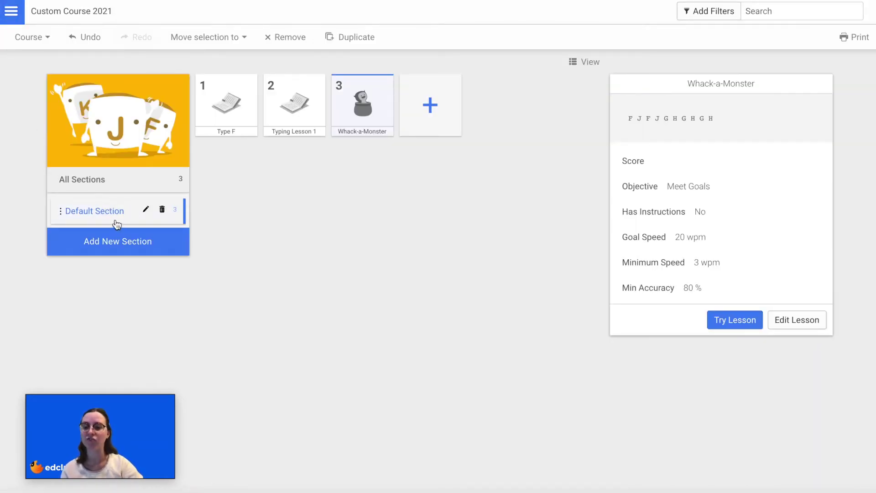
left_click(146, 209)
key("ctrl+a")
type("T")
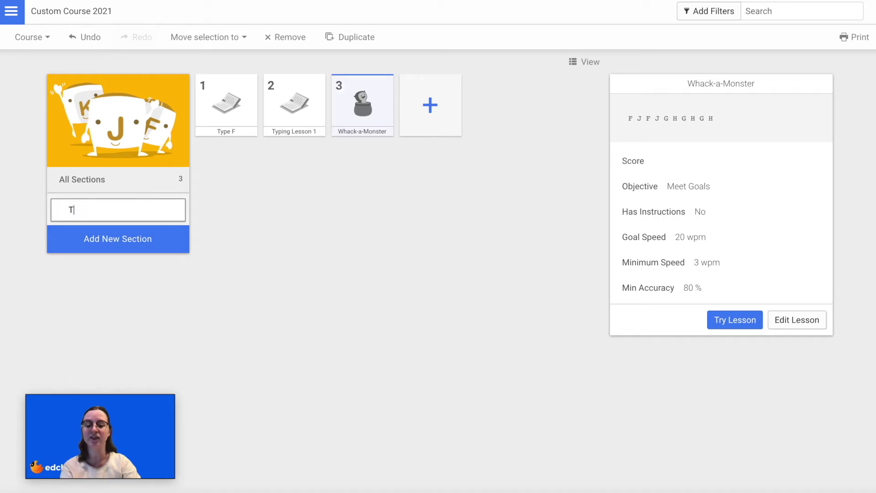
type("yping Section")
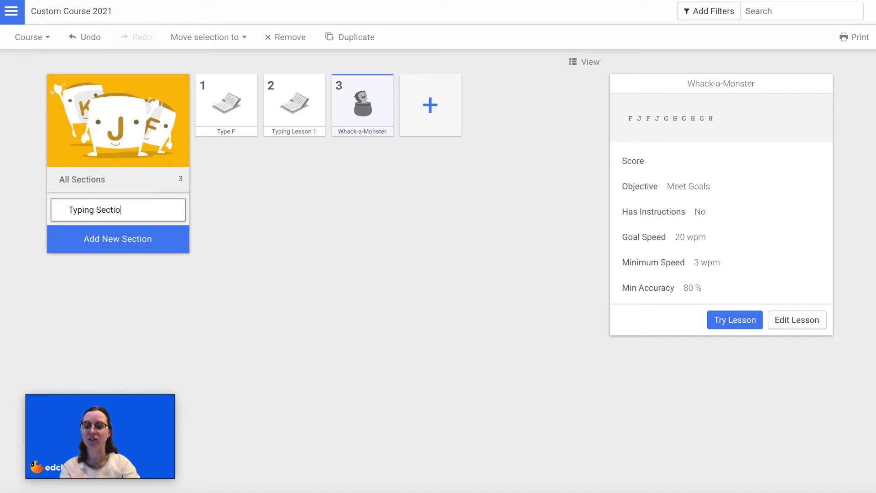
left_click(277, 211)
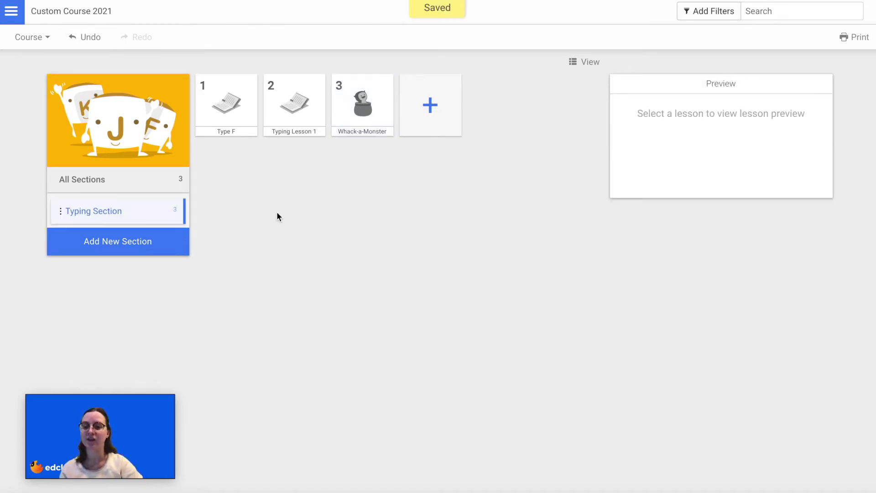
left_click(112, 246)
Name the second section 'Vocab & Spelling Section' and select it, leaving it empty.
type("V")
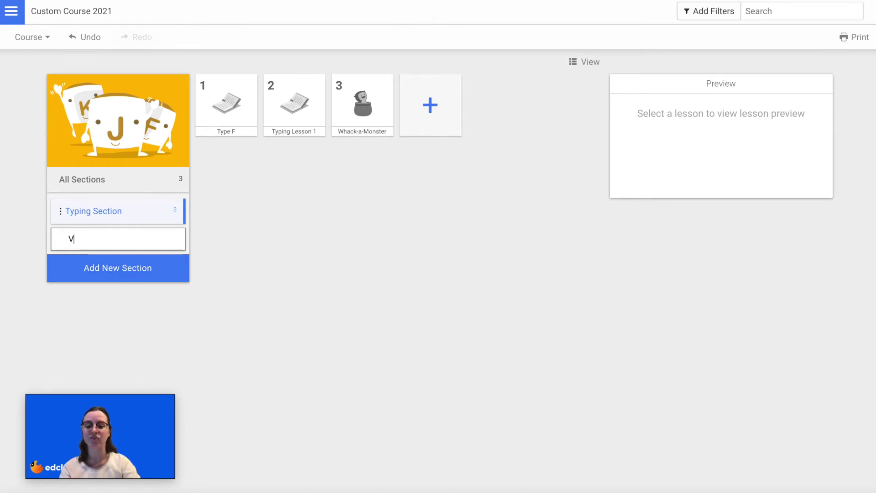
type("ocab ")
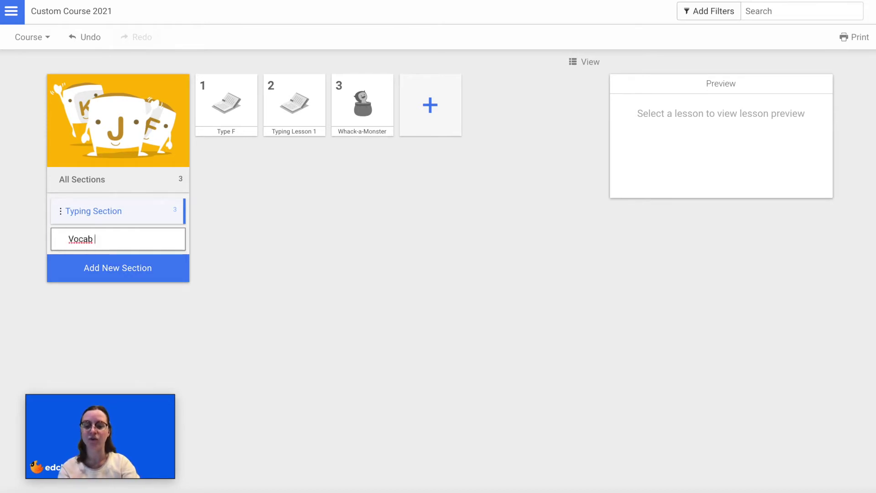
type("& Spelling Section")
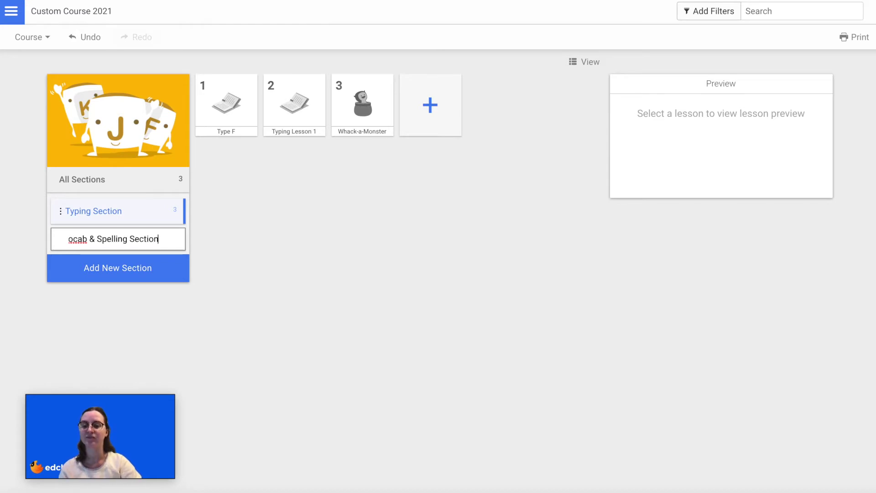
key("Return")
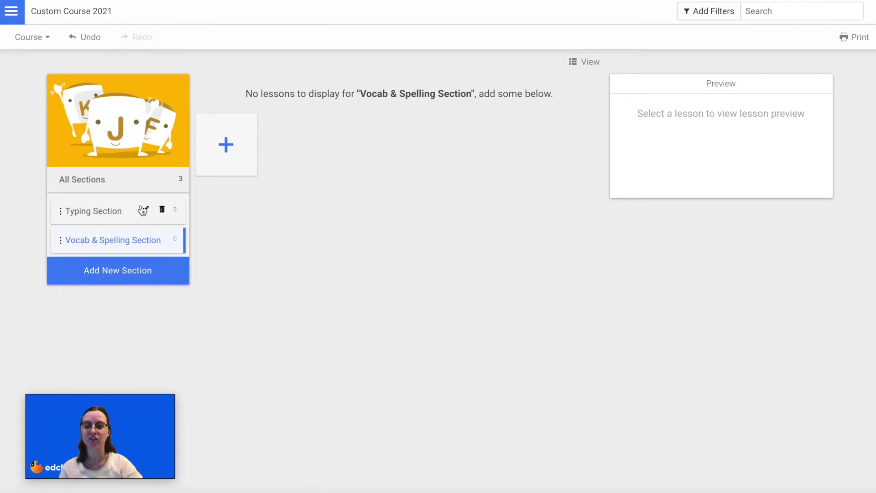
left_click(113, 212)
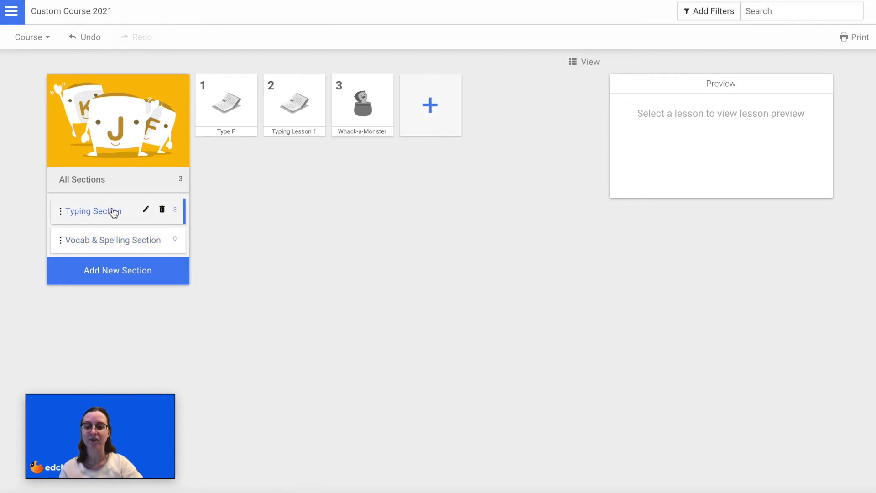
left_click(112, 242)
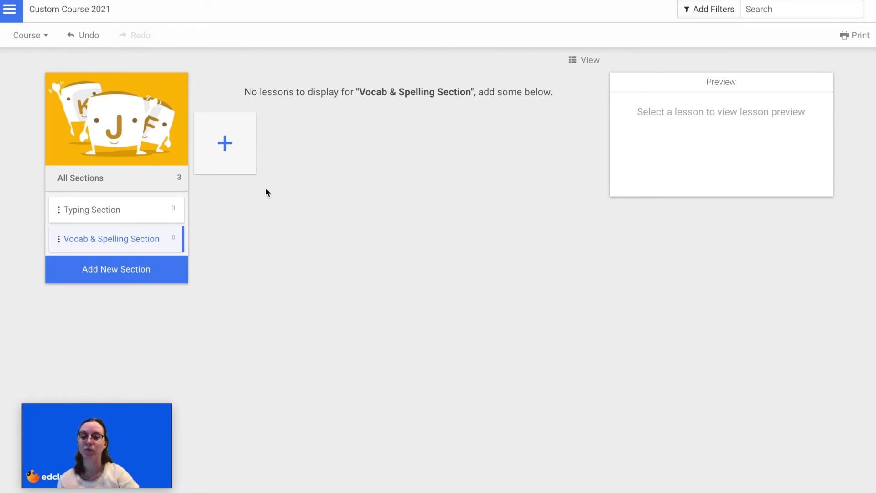
Add a Spelling Definitions lesson, Spelling Cards 1, to the Vocab & Spelling Section.
left_click(225, 144)
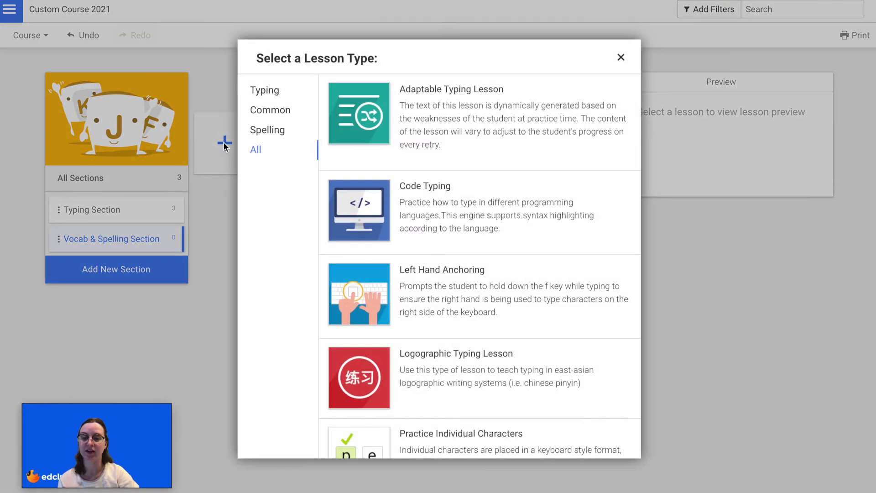
left_click(271, 131)
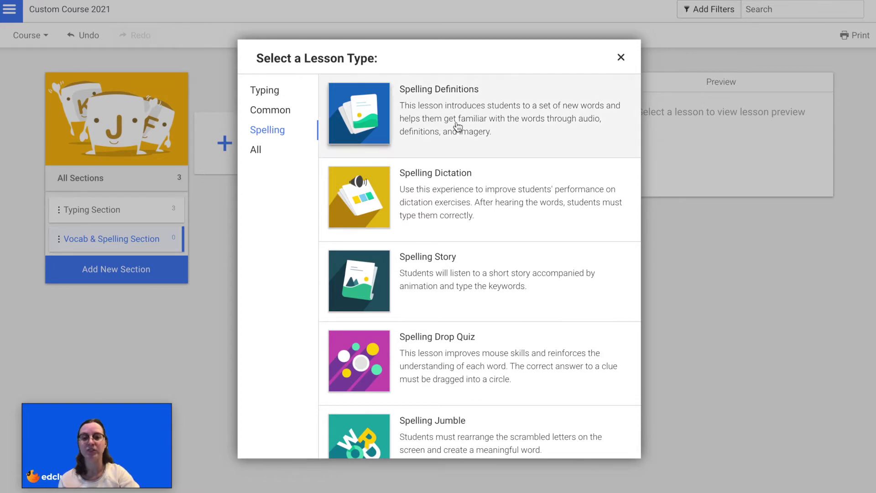
left_click(524, 128)
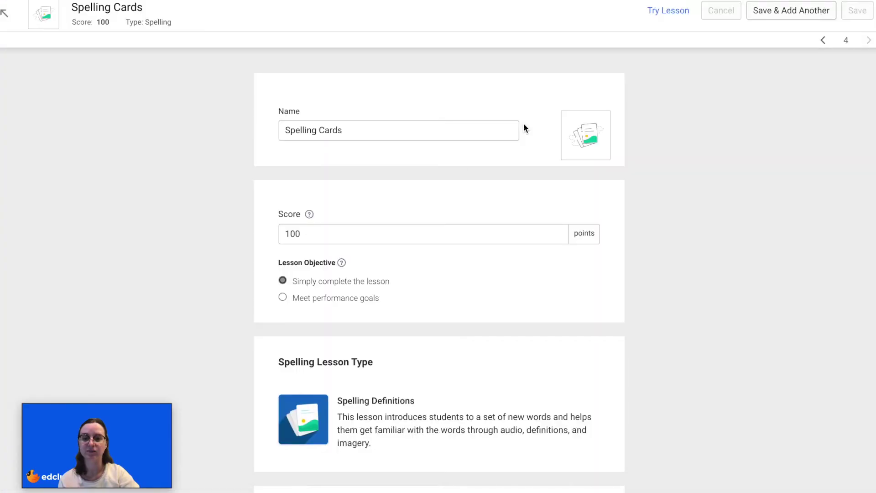
left_click(483, 131)
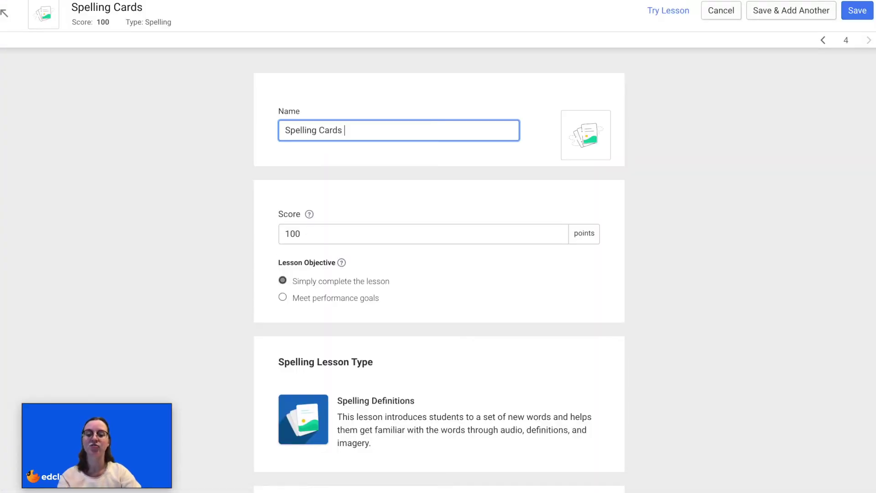
Set the lesson's score to 200 points and scroll down to Lesson Words.
scroll(238, 231, "down", 2)
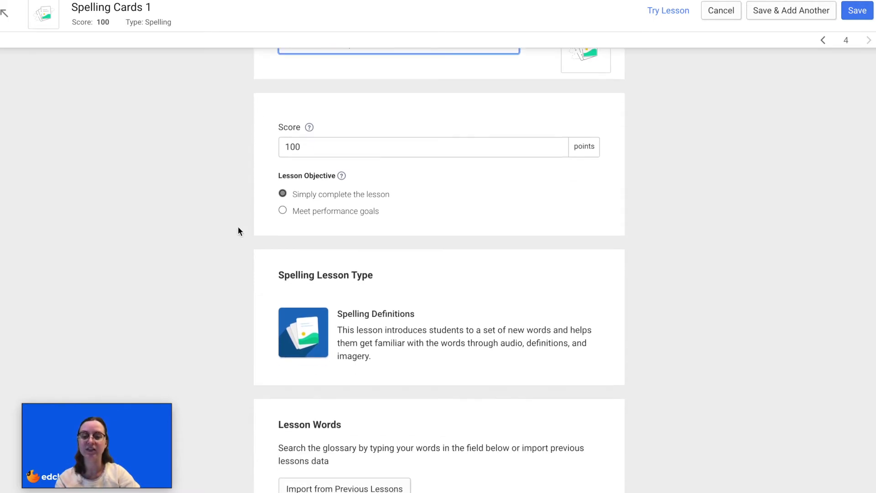
left_click(313, 151)
key("BackSpace")
key("BackSpace")
key("BackSpace")
type("200")
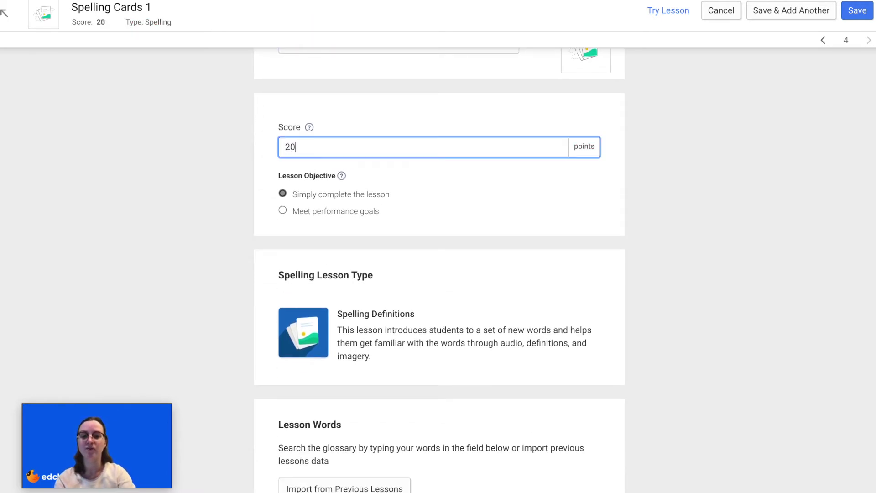
left_click(189, 187)
scroll(189, 187, "down", 1)
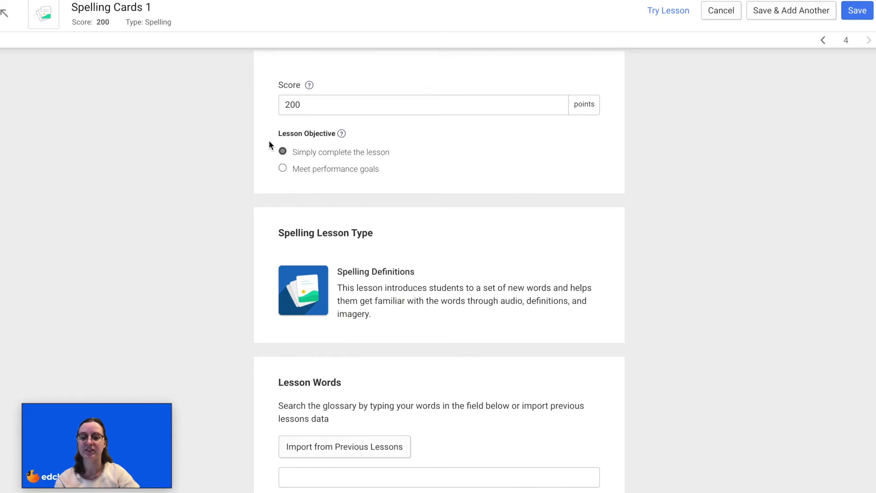
scroll(269, 141, "down", 3)
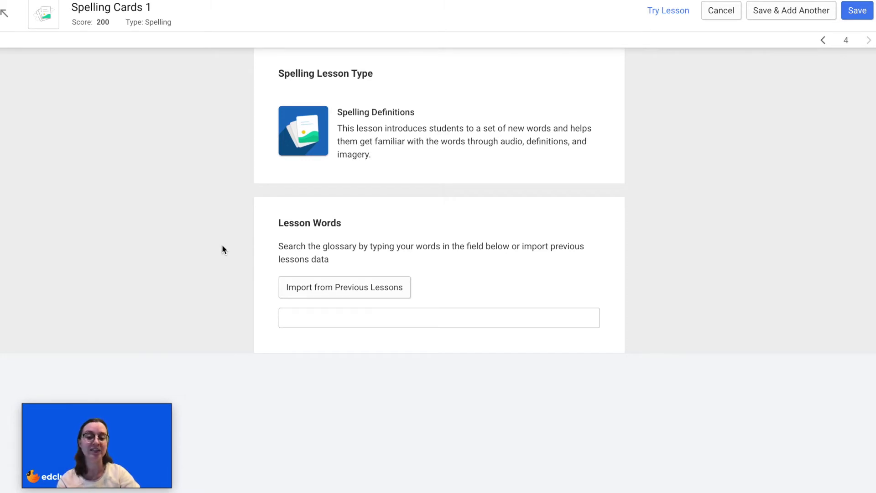
Add 'guess' with its illustrated 'to suppose or think' definition, then search for 'predict'.
left_click(306, 320)
type("guess")
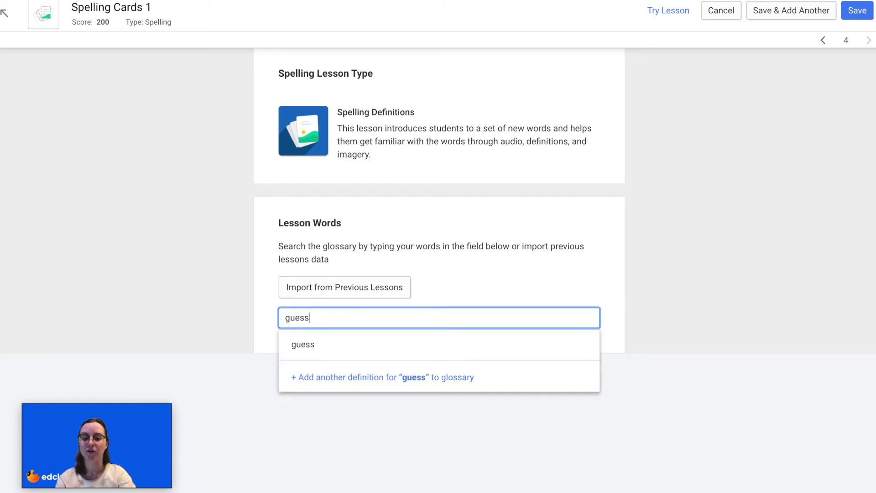
left_click(307, 347)
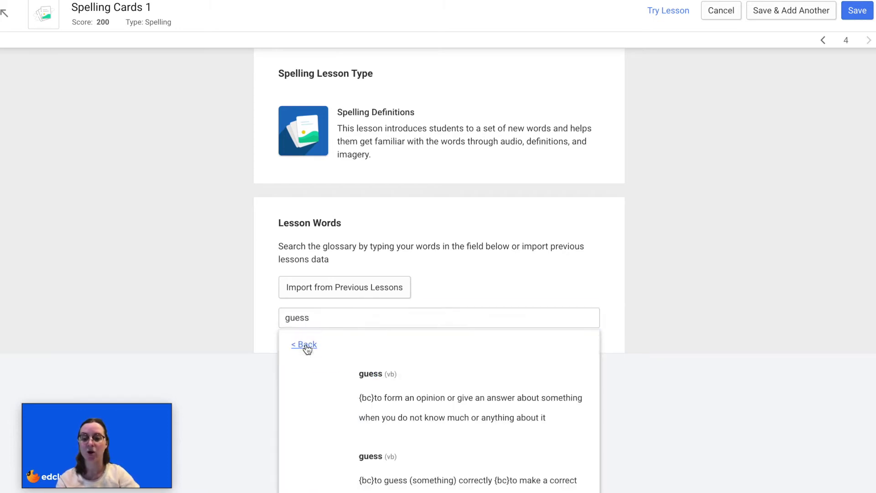
scroll(307, 349, "down", 1)
scroll(307, 350, "down", 4)
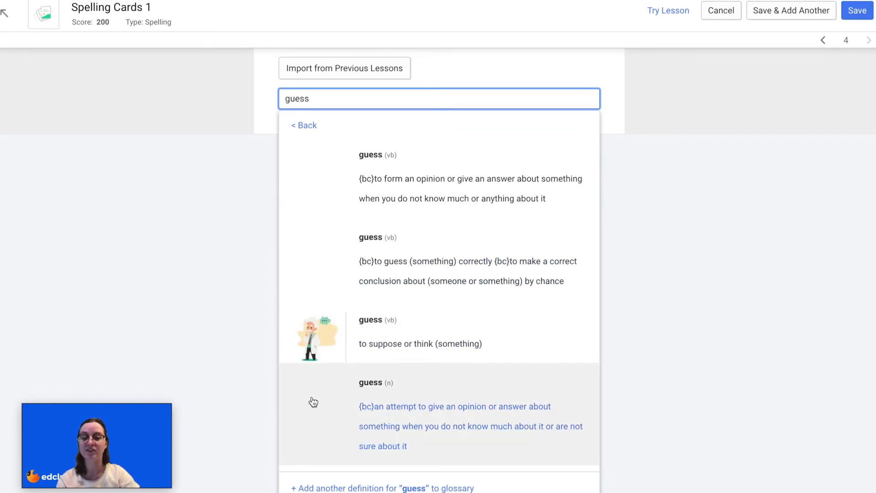
left_click(412, 345)
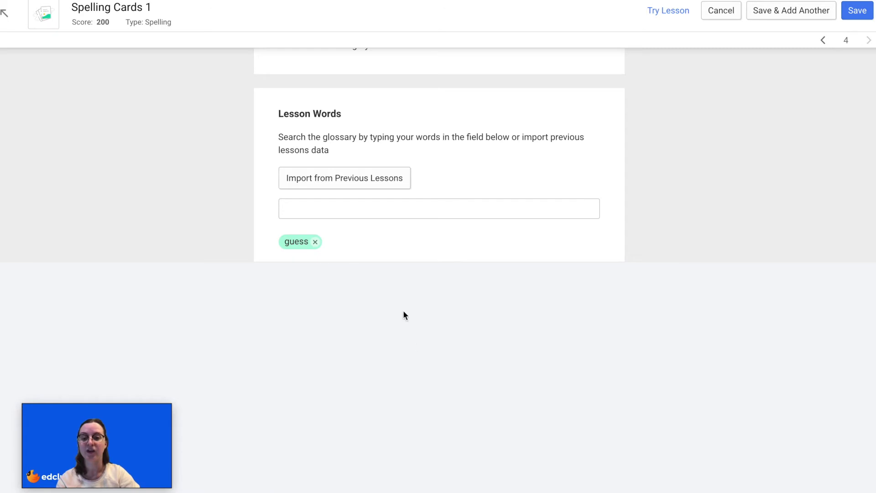
left_click(341, 215)
type("predict")
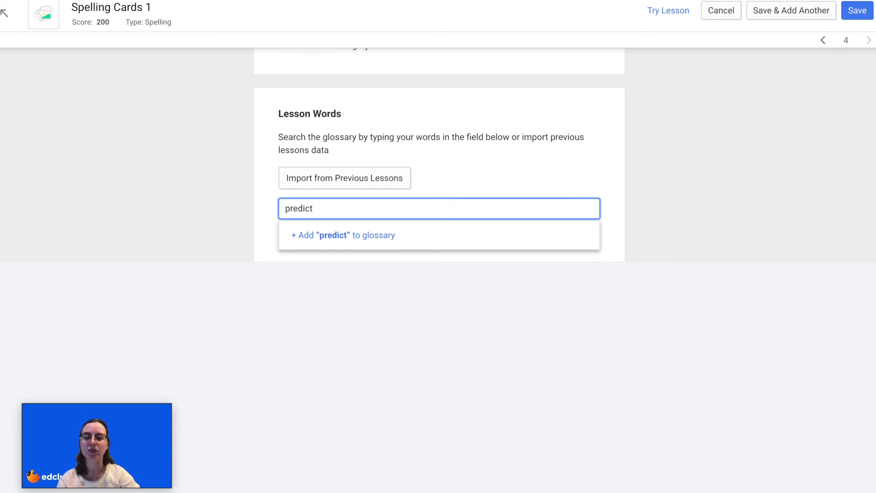
Create a glossary term for 'predict' with form 'pre*dict' and a recorded pronunciation.
left_click(349, 235)
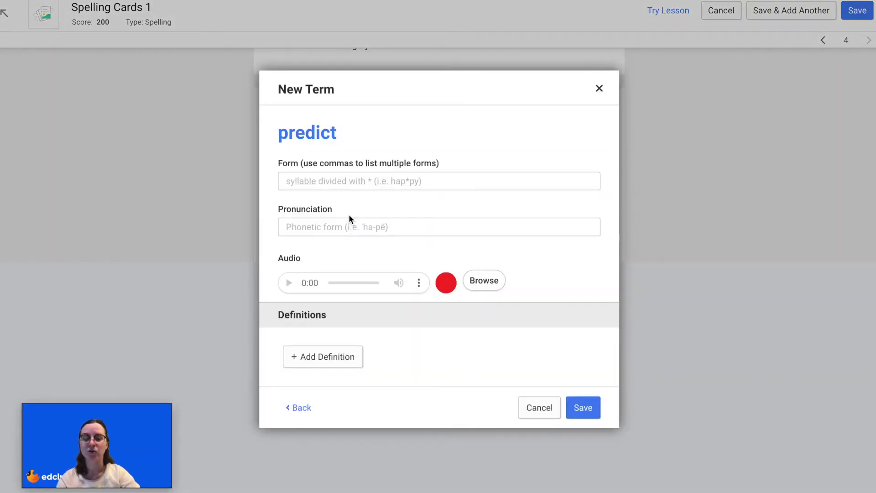
left_click(332, 182)
type("pre")
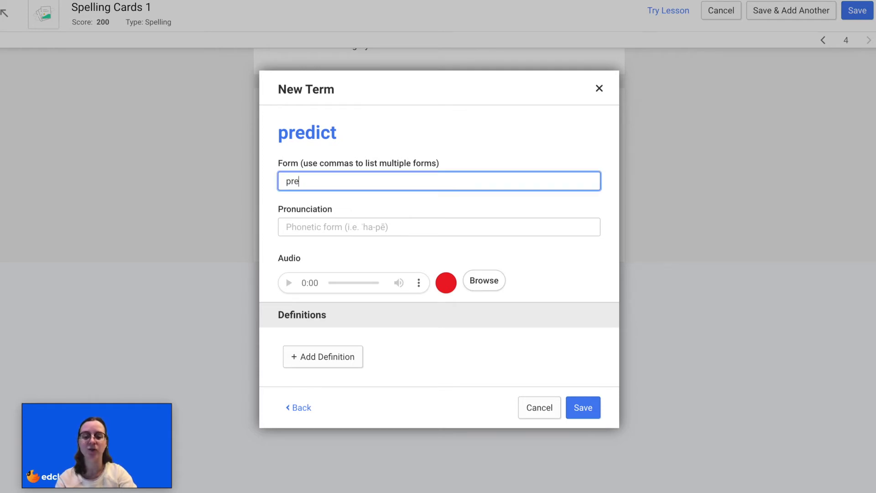
type("*dict")
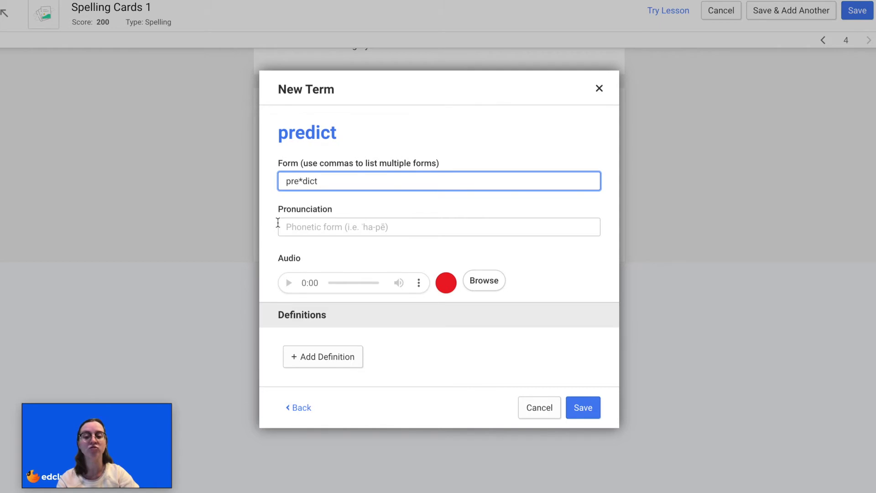
left_click(447, 285)
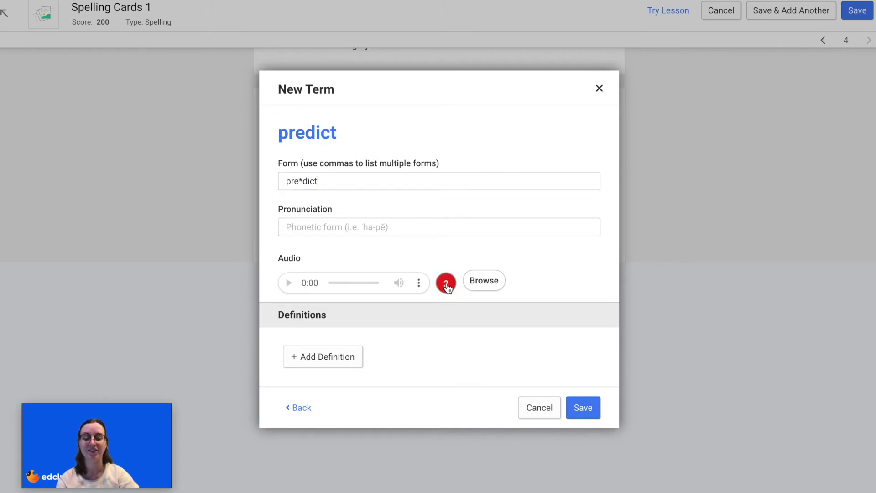
left_click(446, 284)
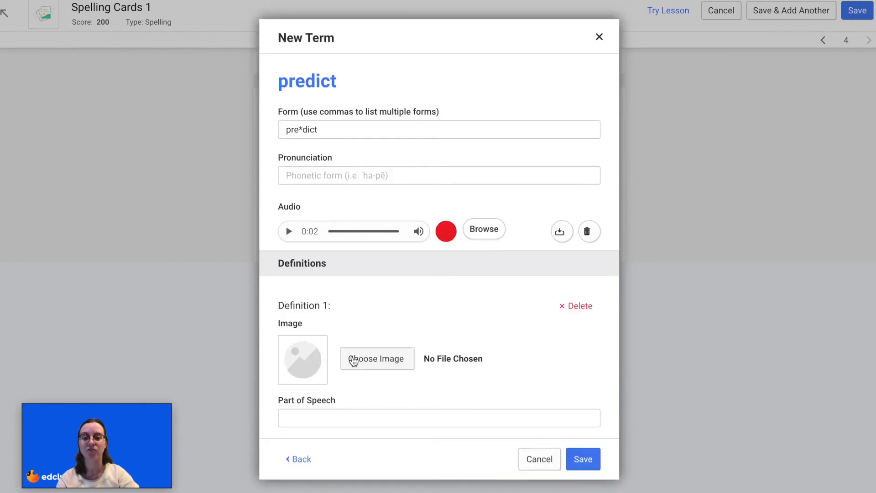
Give predict part of speech 'v' and definition 'say or estimate that something will happen'.
scroll(357, 316, "down", 3)
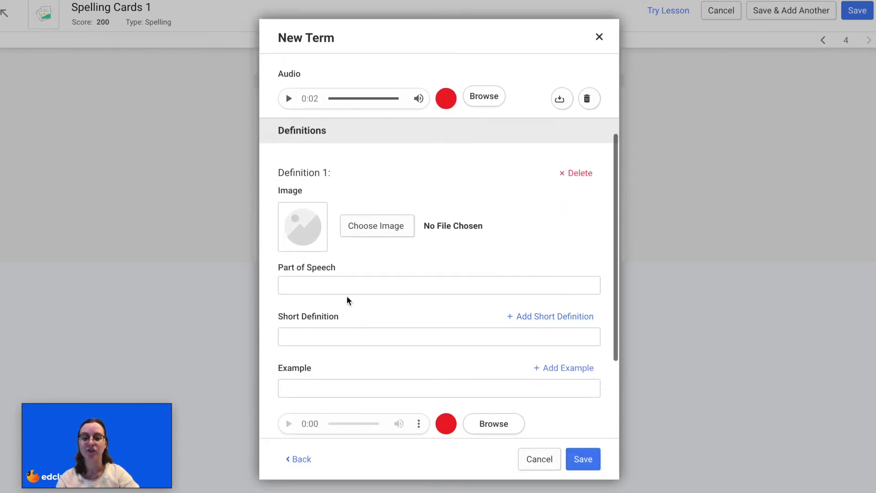
left_click(342, 287)
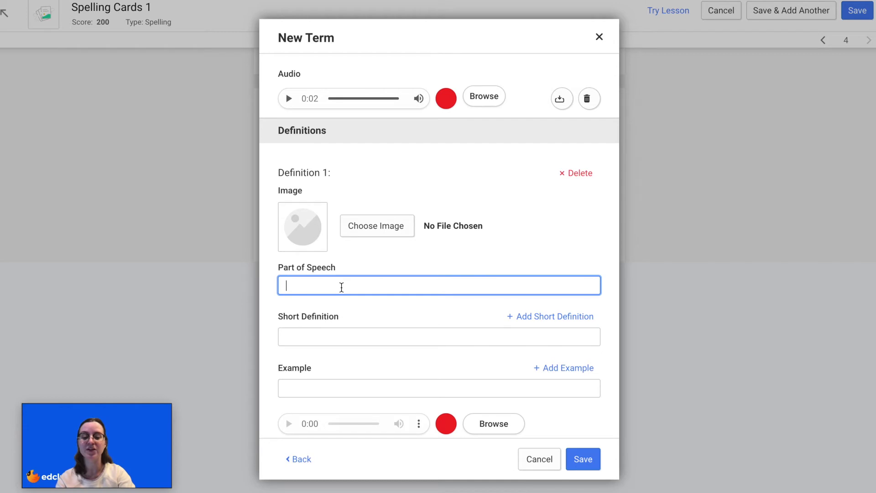
type("verb")
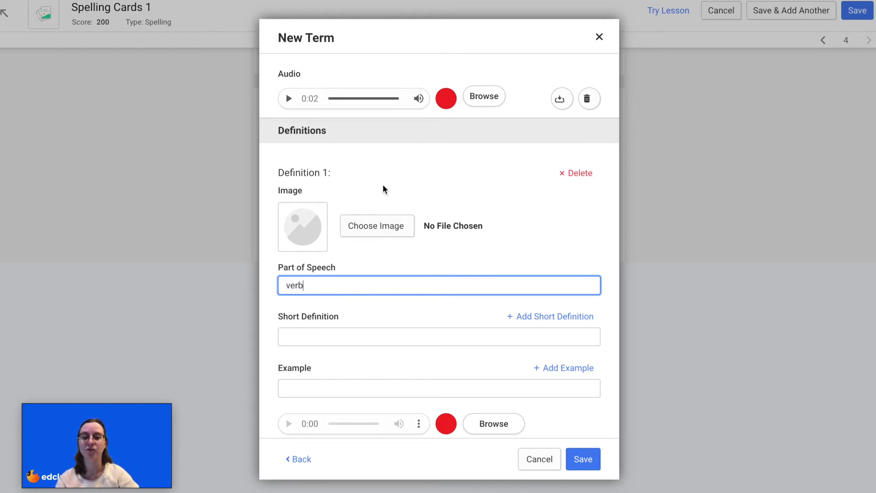
scroll(420, 258, "down", 2)
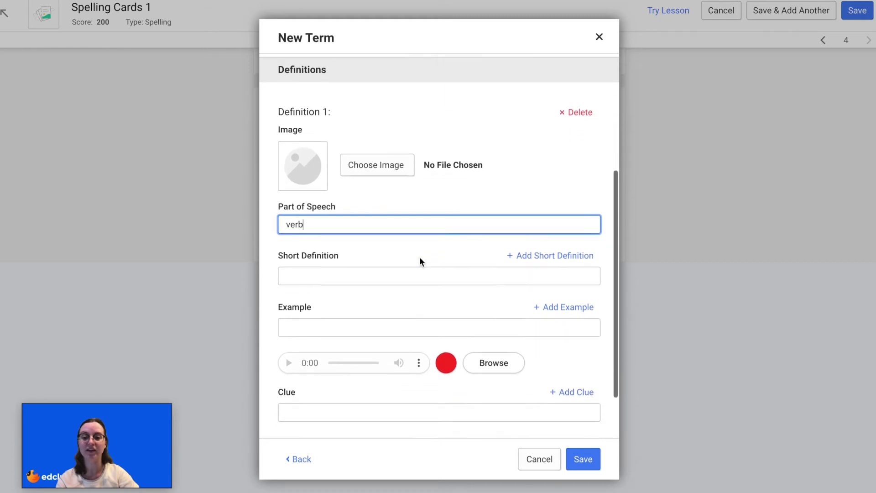
left_click(409, 263)
type("say ")
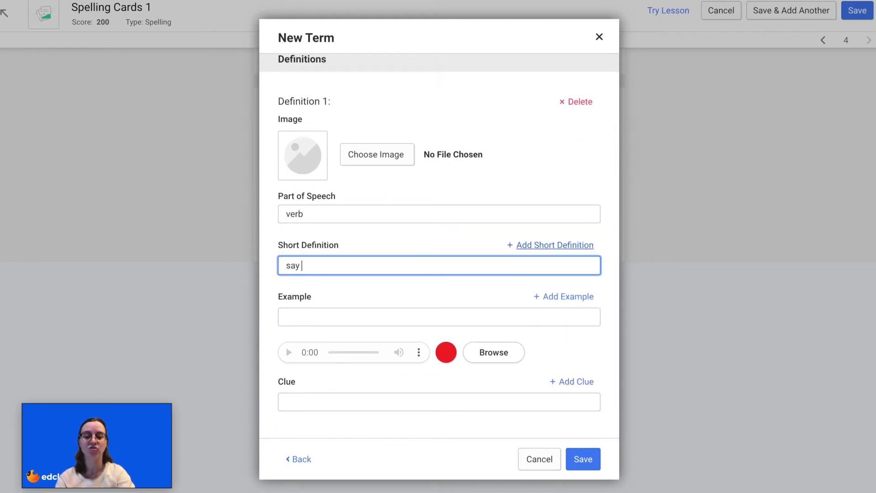
type("or estimate that s")
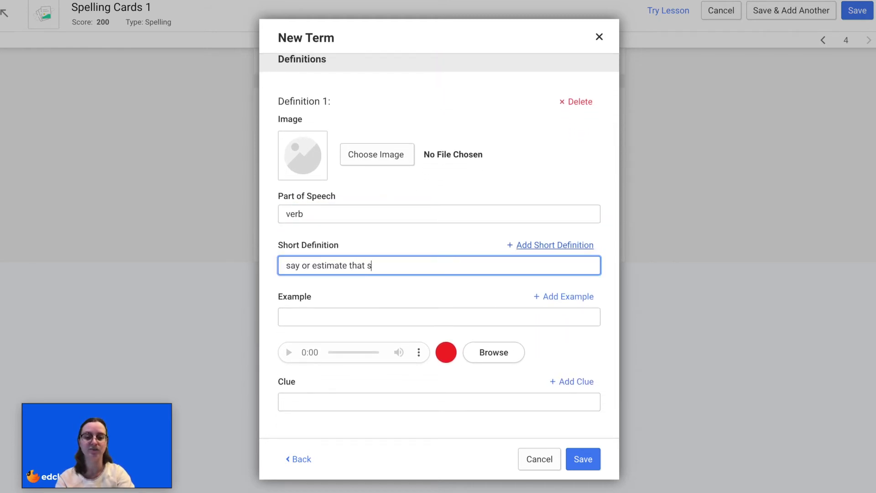
type("omething will happen")
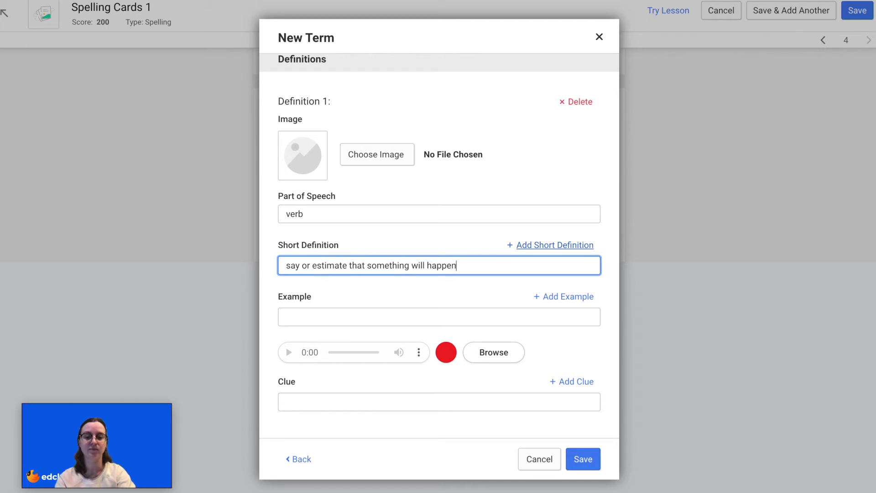
Add example 'She can predict who will win the game.' with audio and clue 'say or estimate', then save.
left_click(356, 313)
type("She can predict who will win the game.")
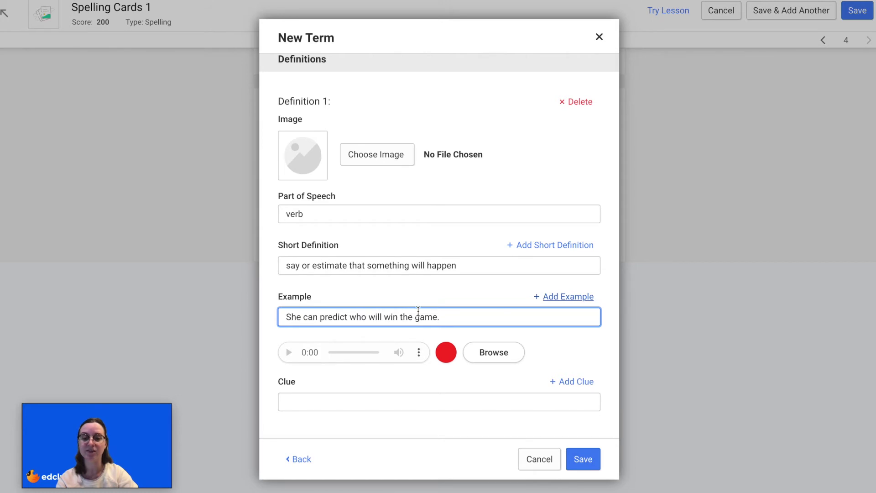
left_click(445, 356)
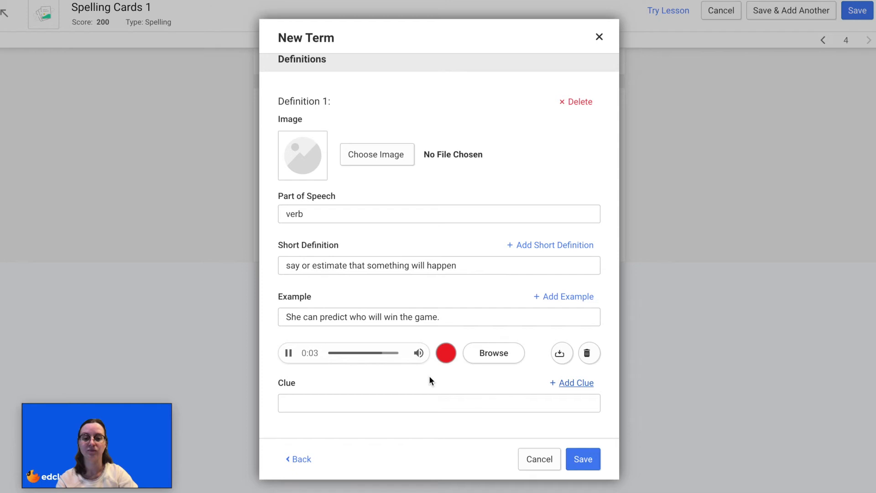
scroll(429, 380, "down", 1)
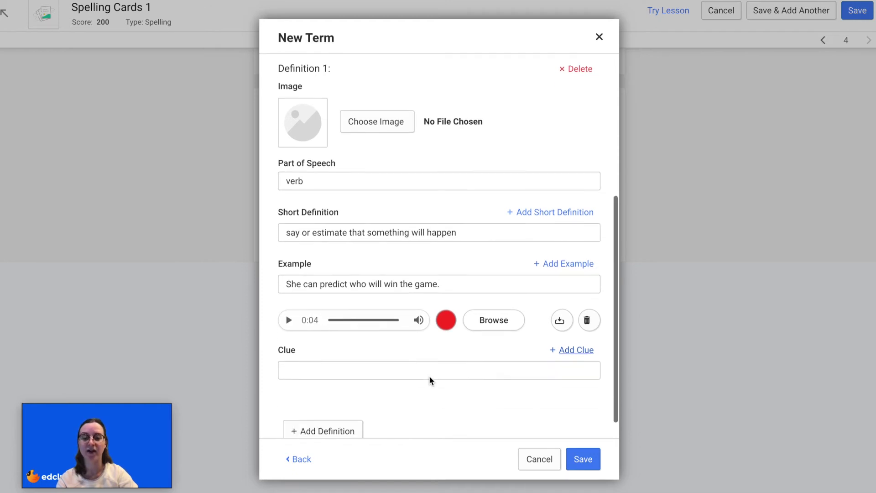
scroll(429, 380, "down", 1)
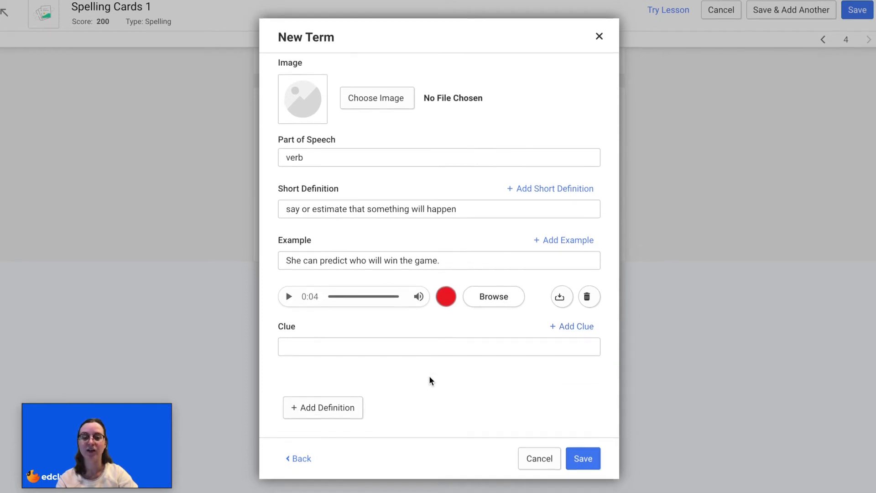
left_click(412, 348)
type("say or estimate")
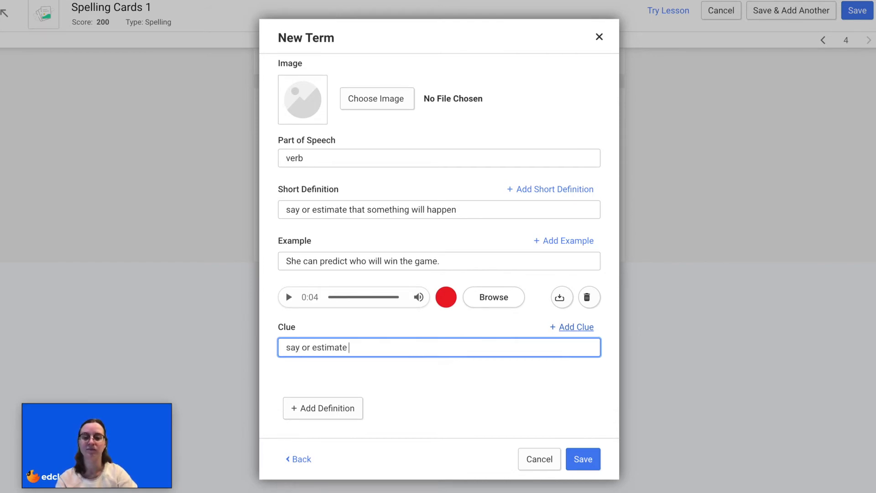
left_click(592, 459)
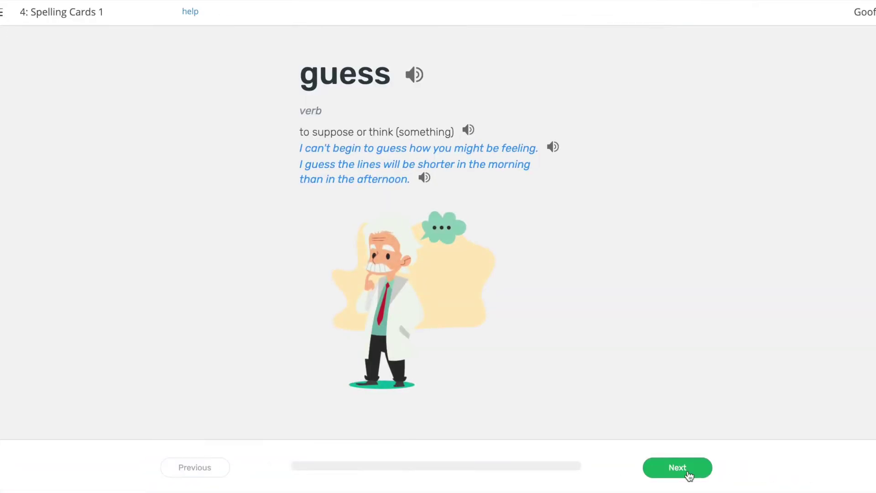
Step from the guess card to the predict card, play its example audio, and finish the trial.
left_click(689, 473)
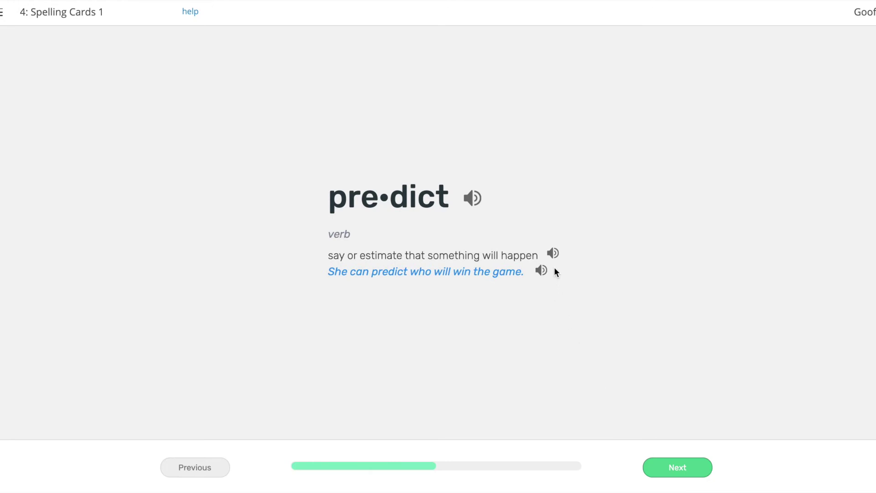
left_click(543, 271)
left_click(668, 477)
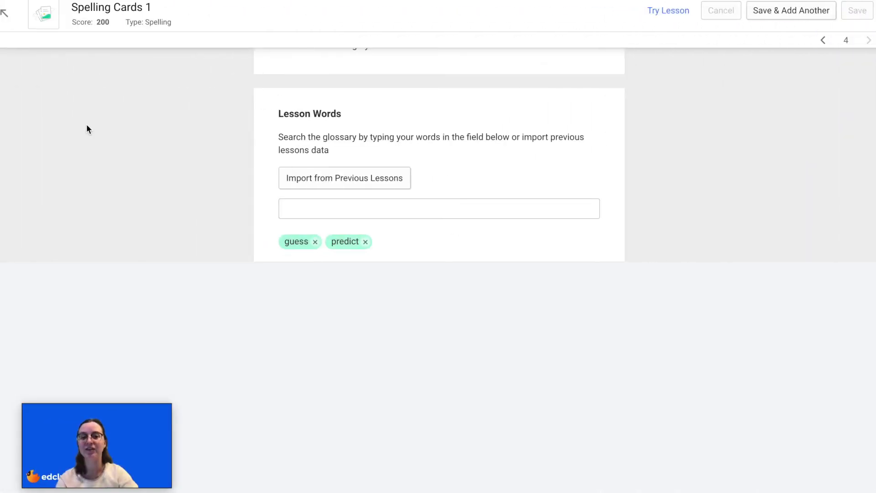
Return to Custom Course 2021 and list the Spelling lesson types for a new Vocab & Spelling lesson.
left_click(8, 15)
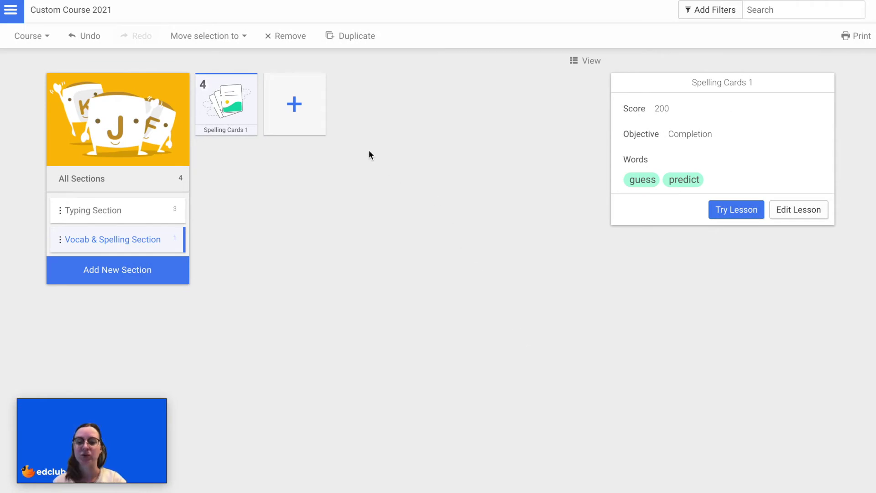
left_click(298, 104)
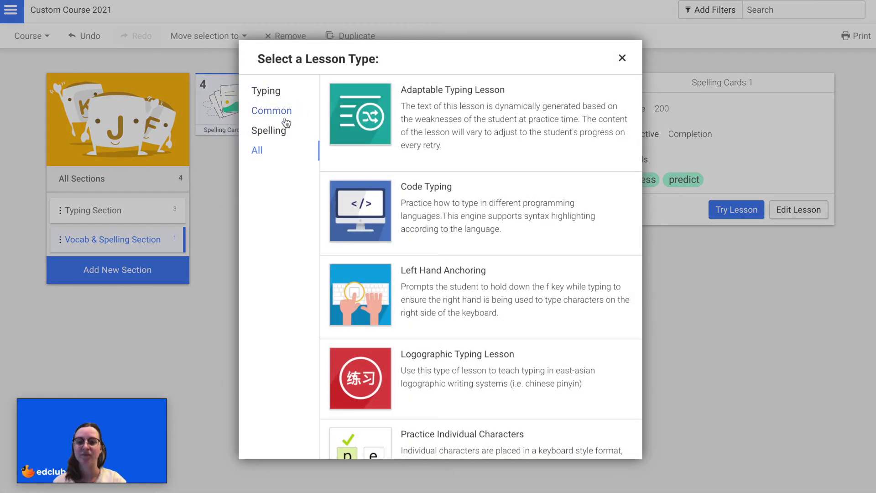
left_click(269, 131)
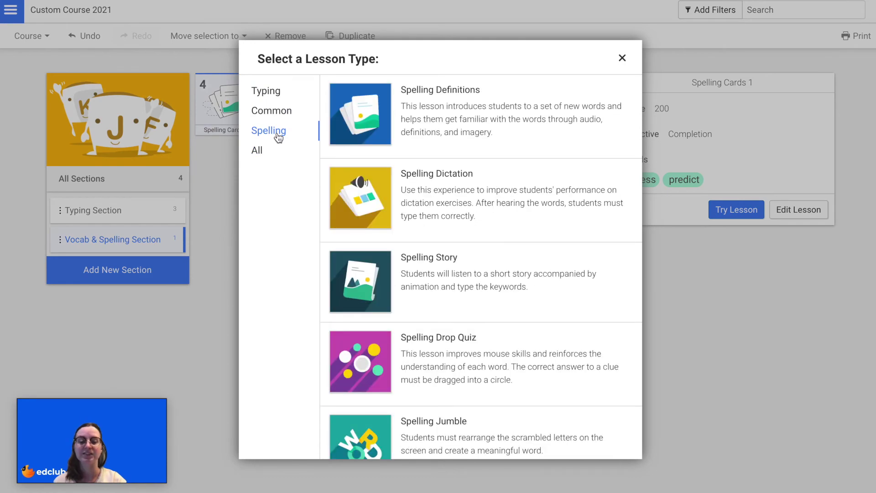
Create the Spelling Dictation lesson 'Spell on Dictation' with guess and predict imported from Spelling Cards 1.
left_click(509, 203)
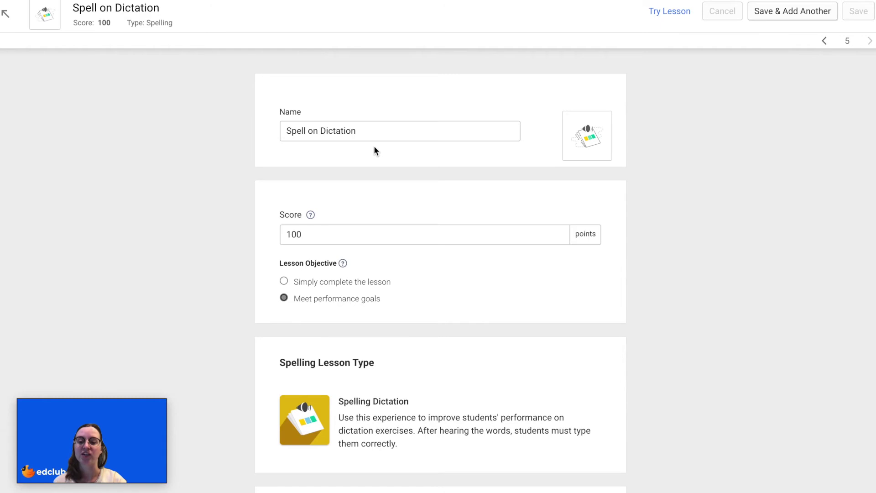
scroll(213, 164, "down", 2)
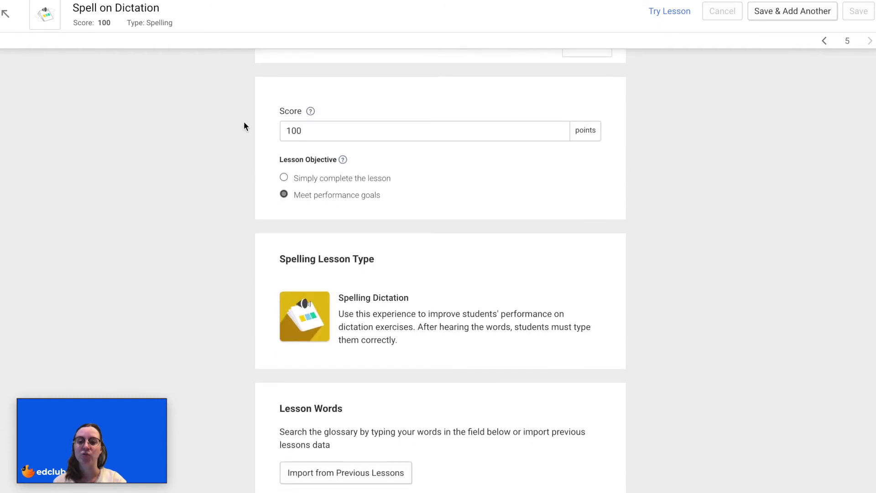
scroll(254, 198, "down", 3)
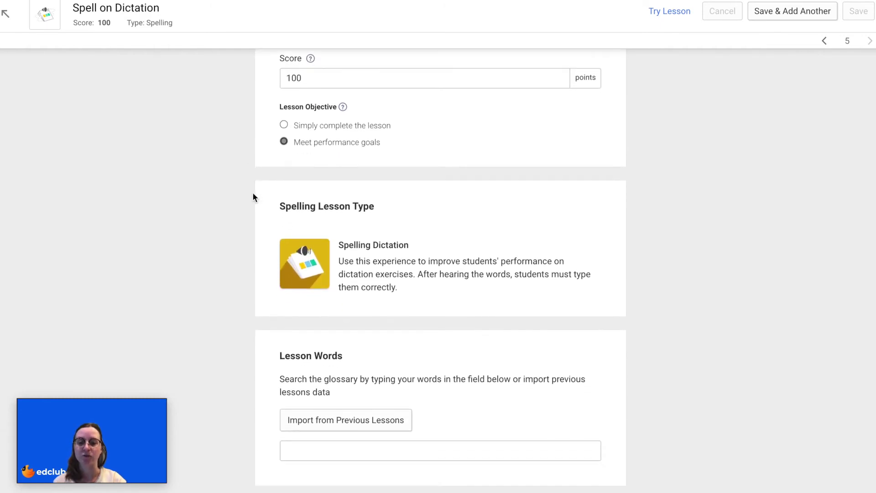
scroll(254, 198, "down", 2)
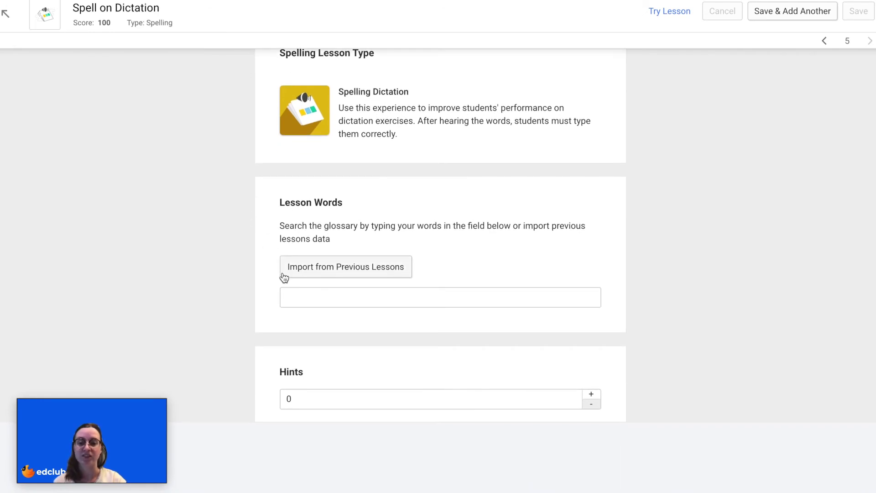
left_click(334, 269)
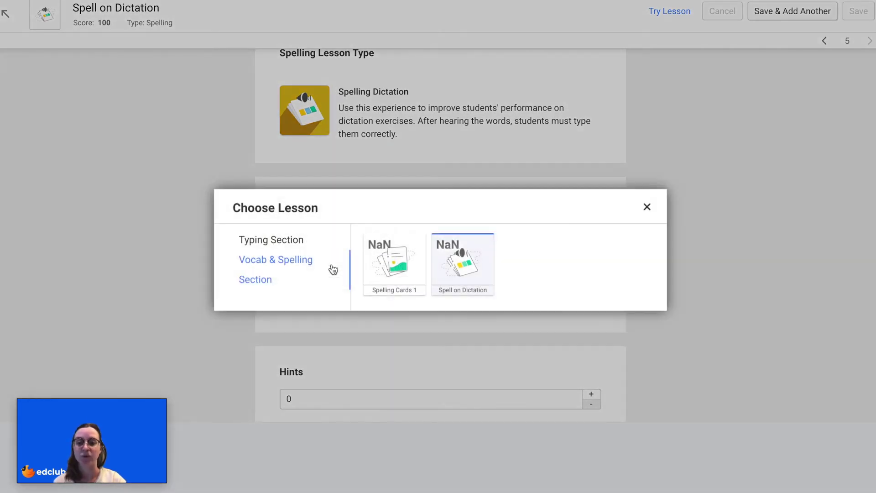
left_click(388, 264)
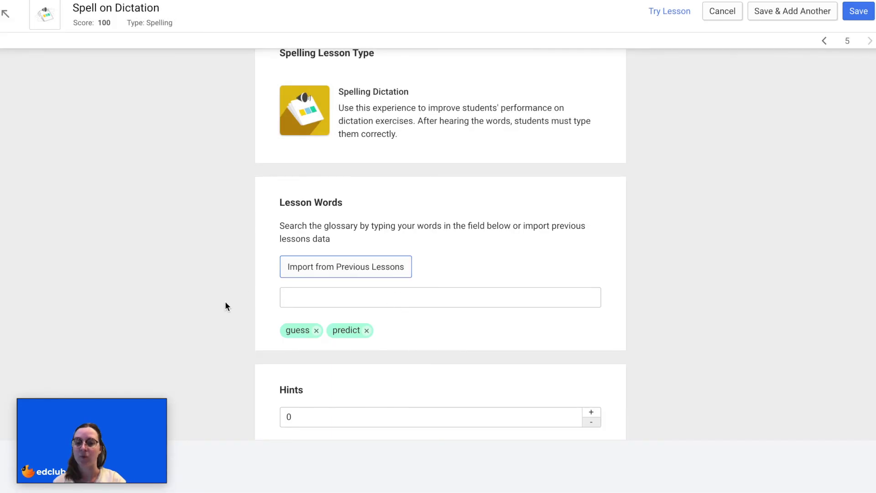
scroll(427, 322, "down", 1)
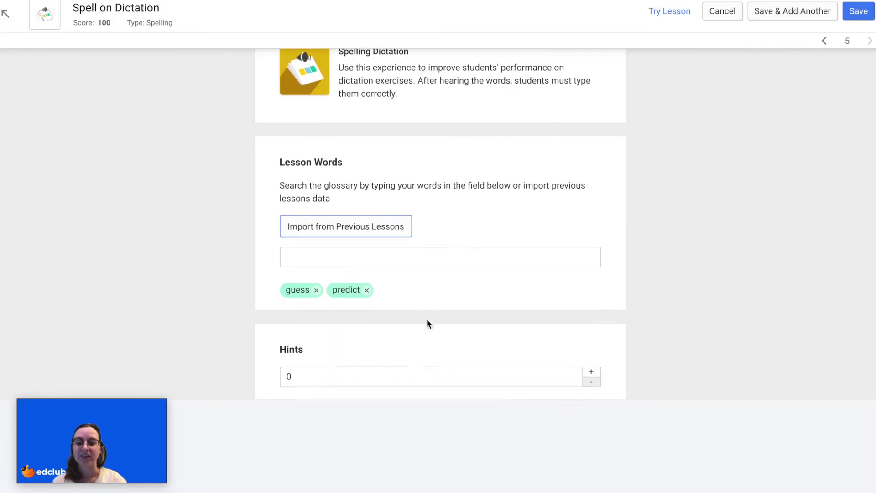
Raise Spell on Dictation's Hints to 2 and preview its guess and predict word cards.
left_click(591, 361)
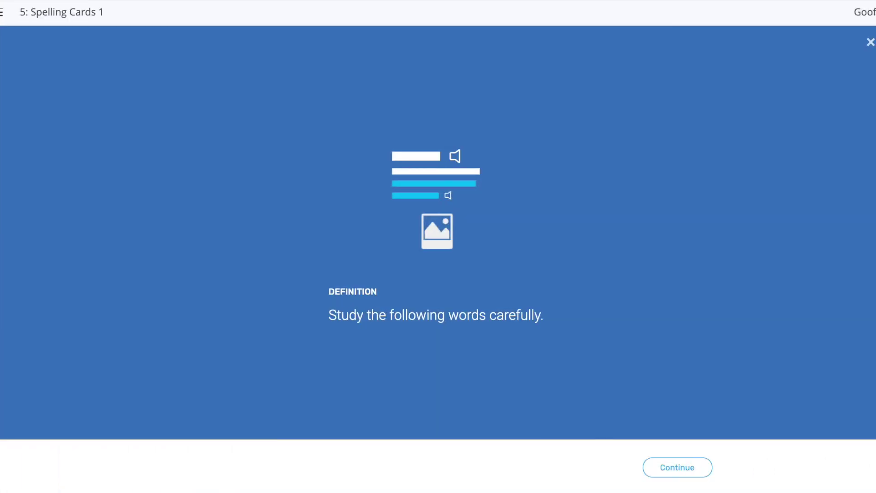
left_click(685, 474)
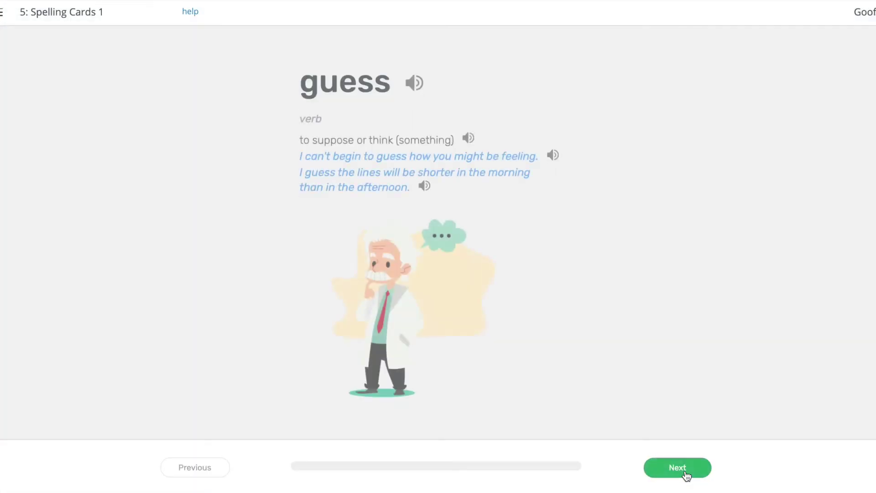
left_click(686, 474)
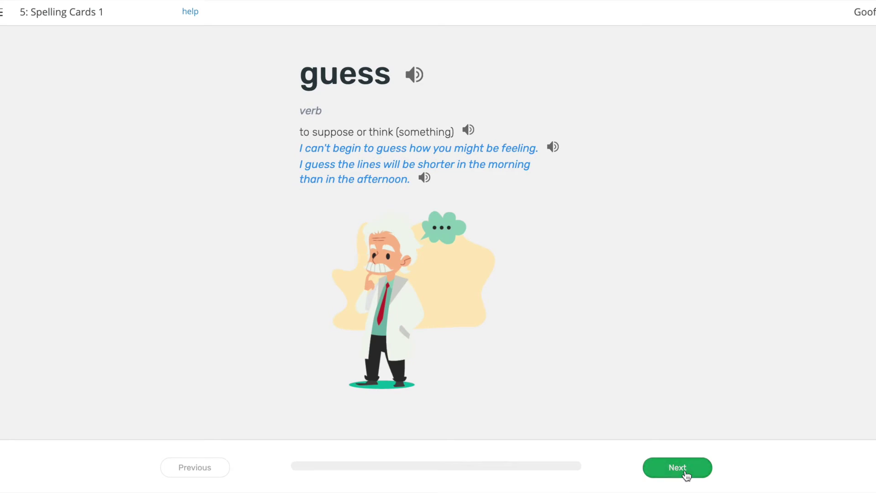
left_click(686, 474)
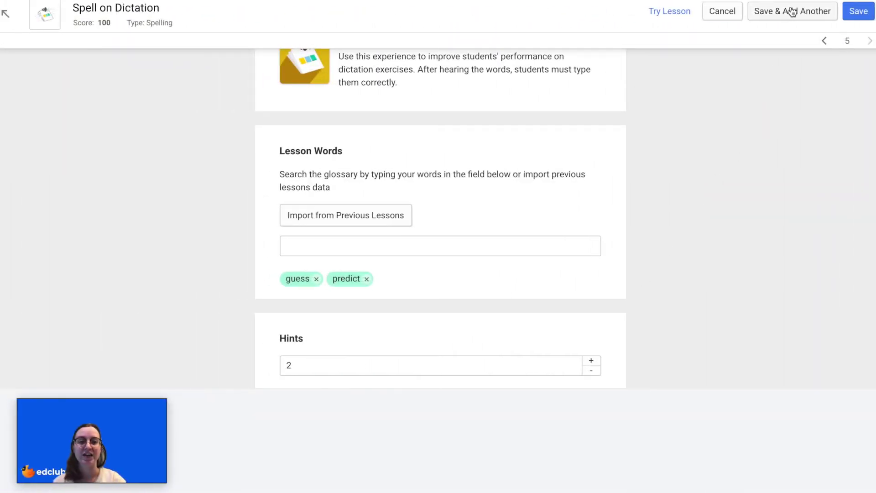
Save the dictation lesson and start a Spelling Jumble lesson named Spelling Shuffle Quiz.
left_click(792, 11)
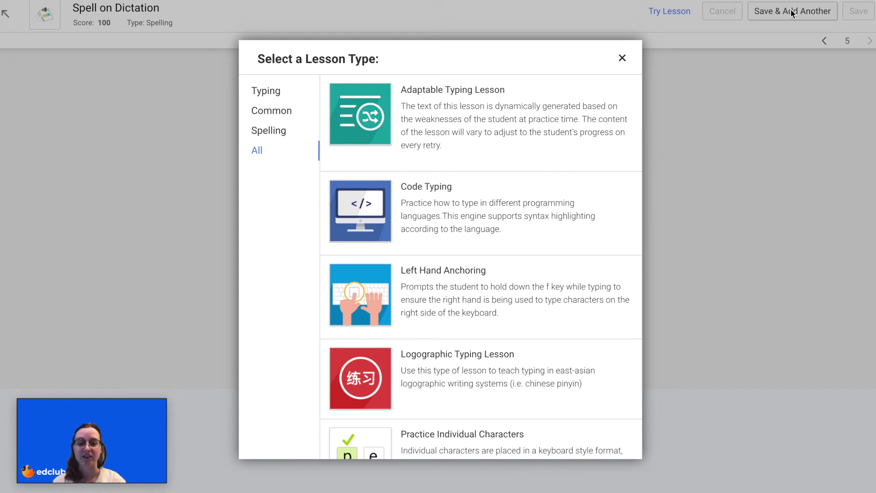
left_click(270, 132)
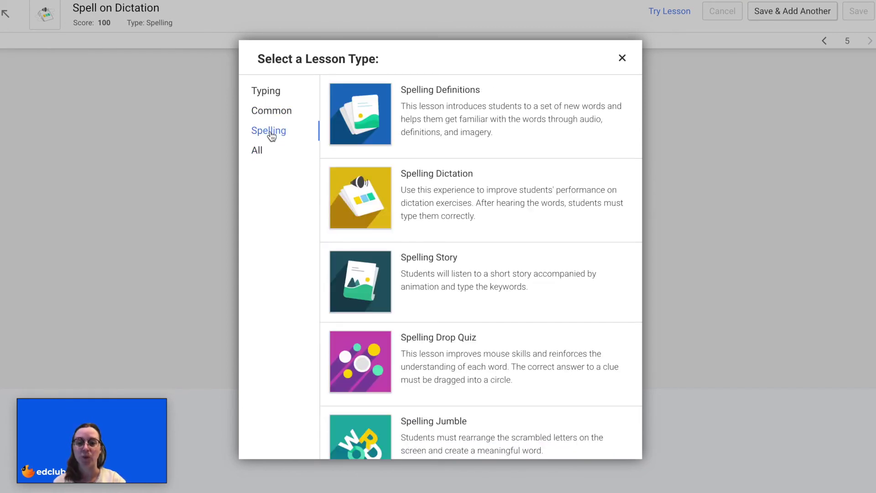
scroll(465, 190, "down", 5)
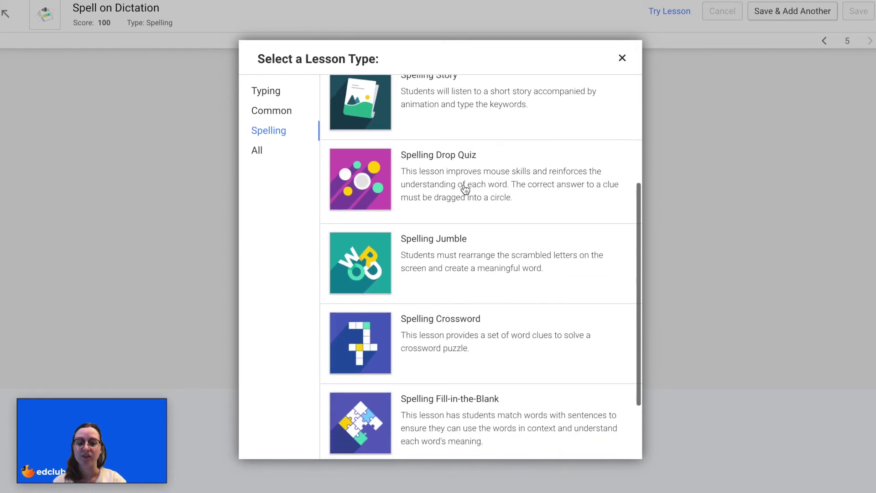
left_click(448, 188)
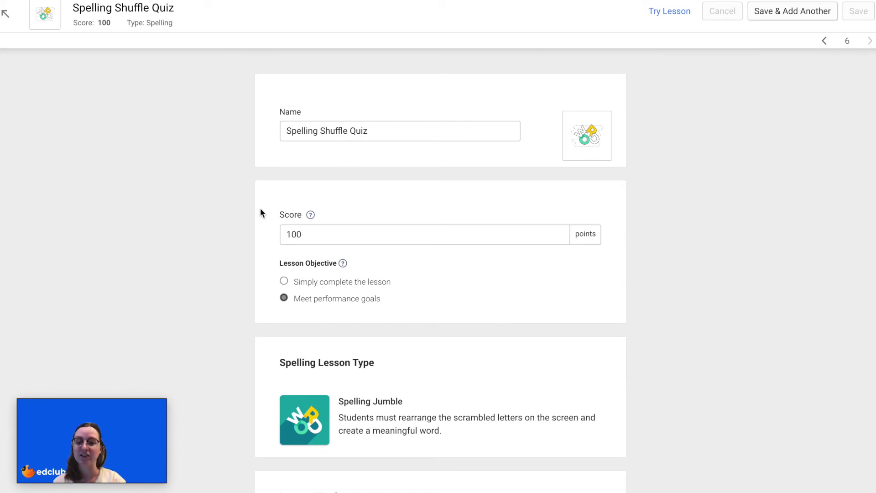
Import guess and predict into Spelling Shuffle Quiz, set Hints to 2, and save it.
scroll(261, 207, "down", 4)
scroll(261, 209, "down", 3)
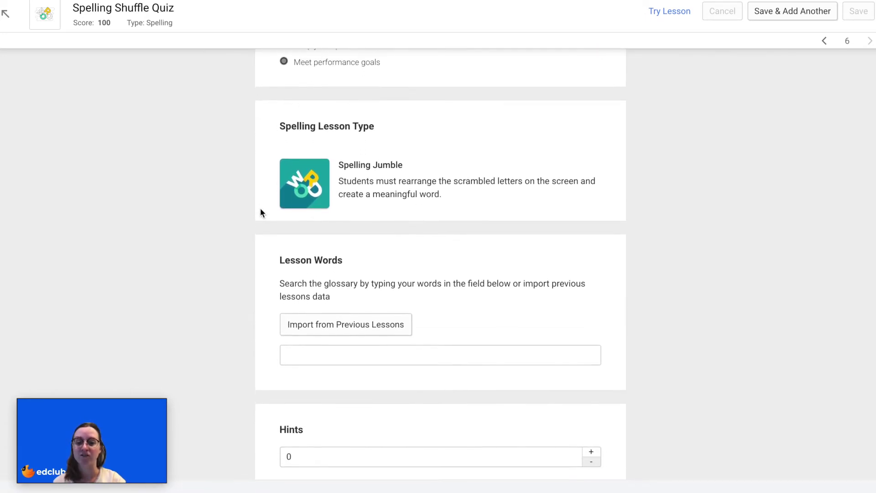
left_click(360, 261)
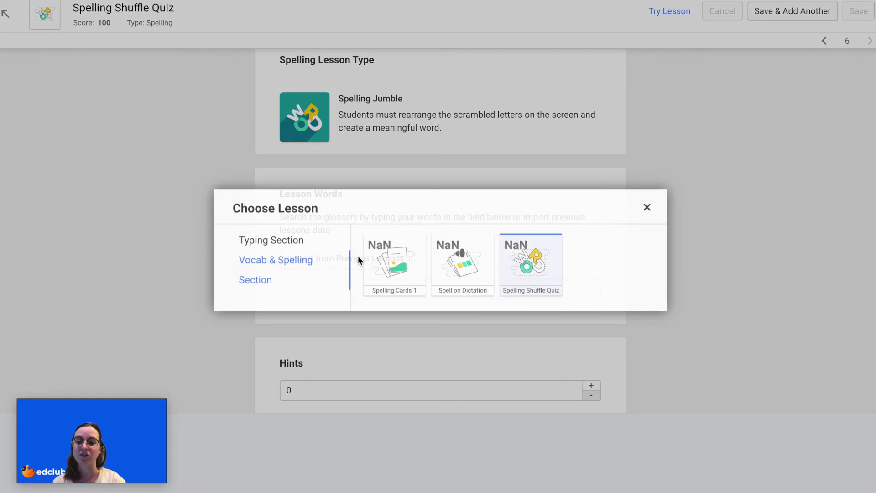
left_click(388, 259)
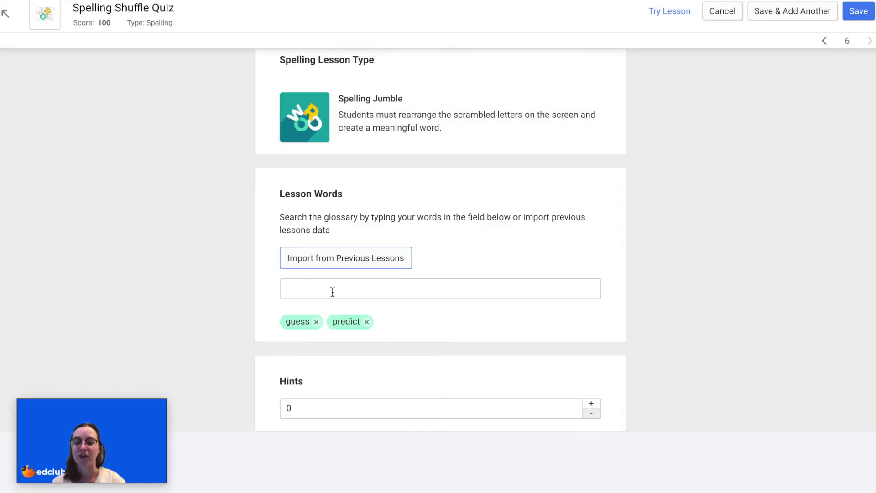
scroll(278, 311, "down", 1)
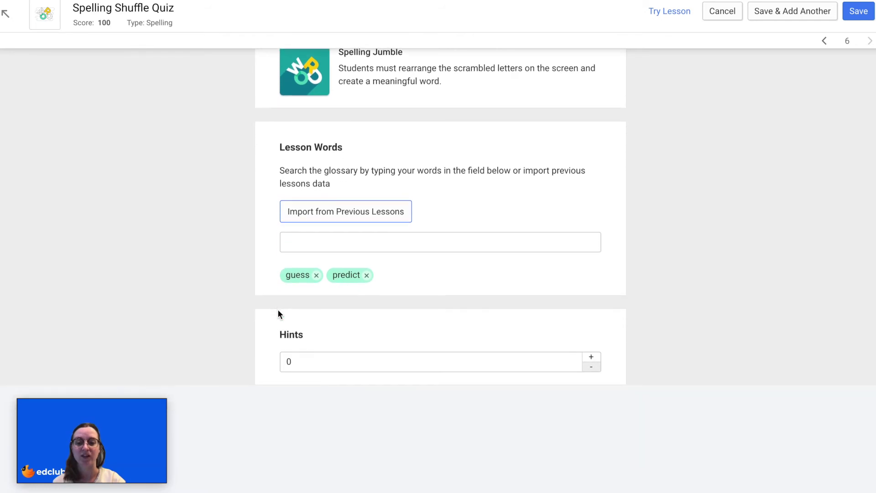
left_click(592, 357)
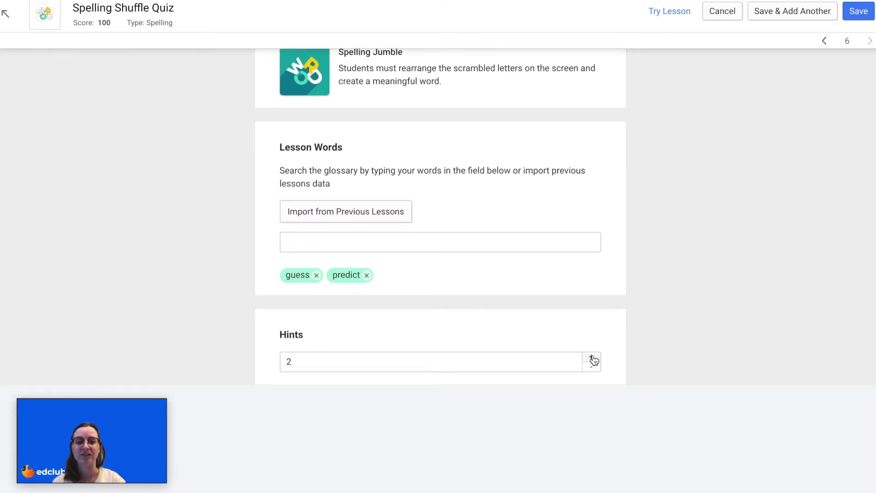
left_click(859, 11)
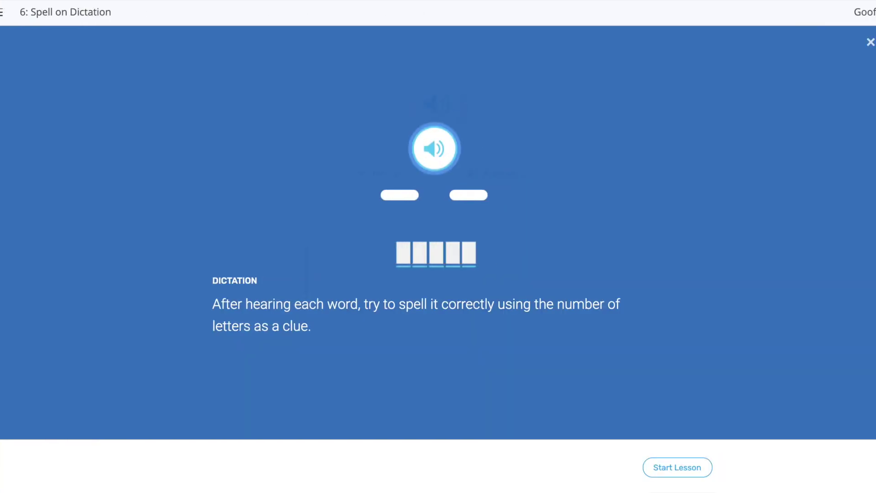
Run the Spell on Dictation preview, spelling predict and guess correctly.
left_click(675, 466)
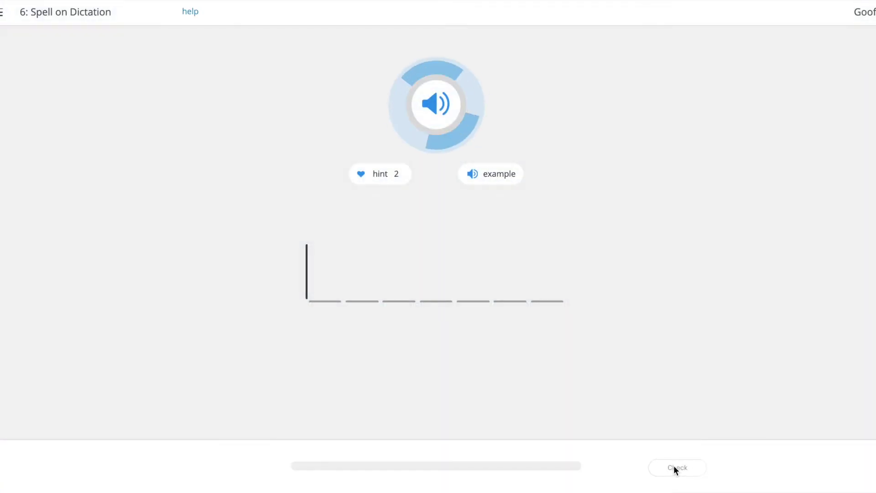
type("pre")
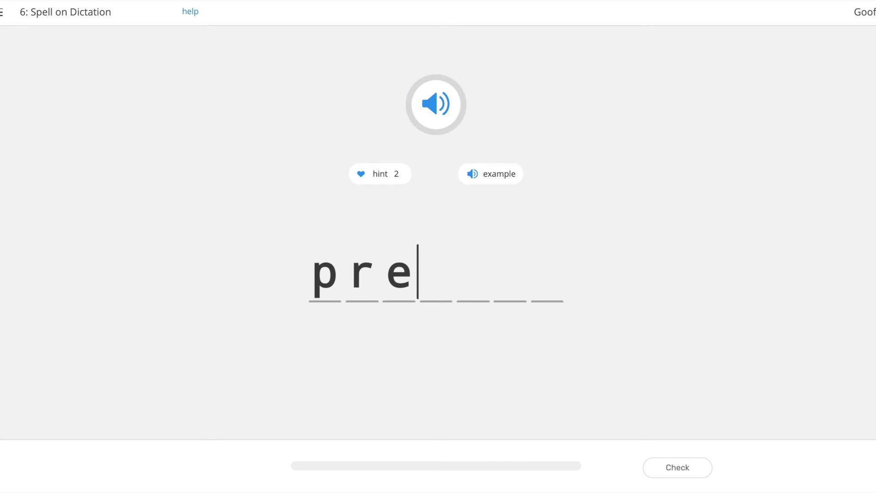
type("dict")
key("Return")
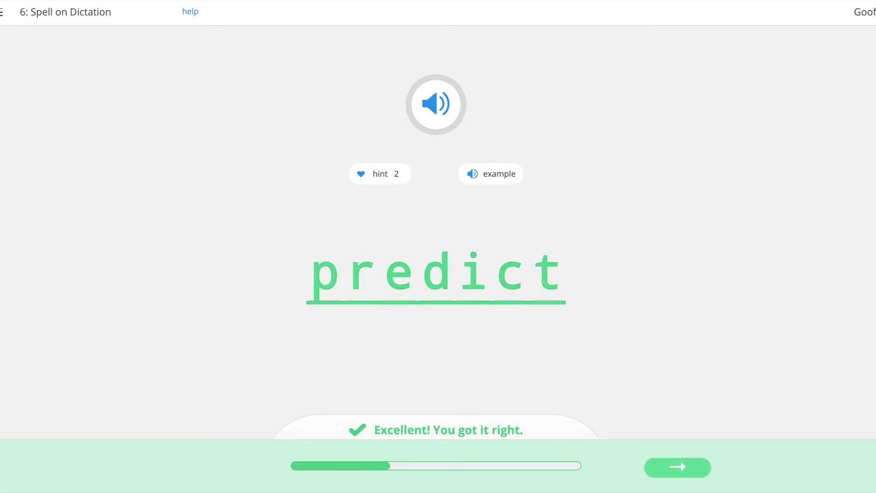
key("Return")
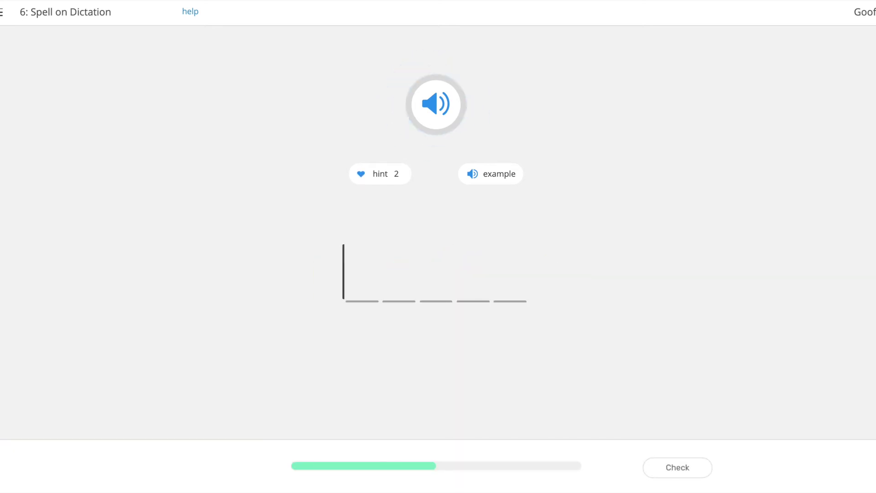
type("guess")
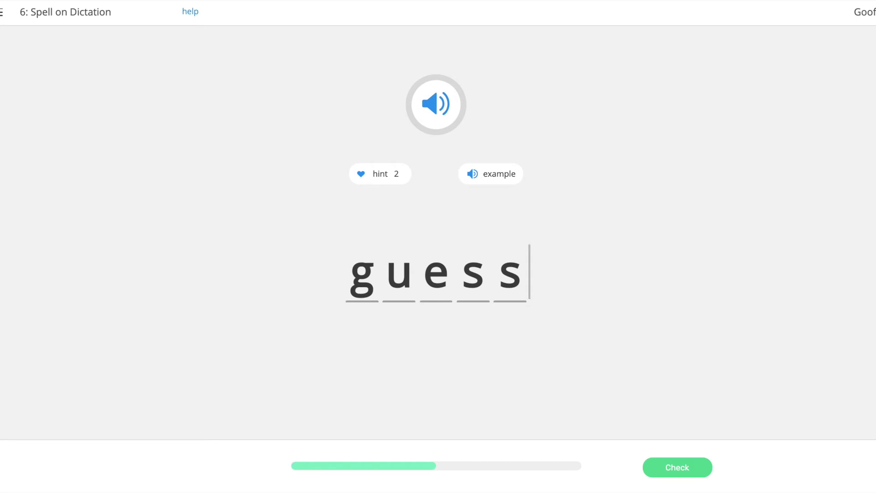
key("Return")
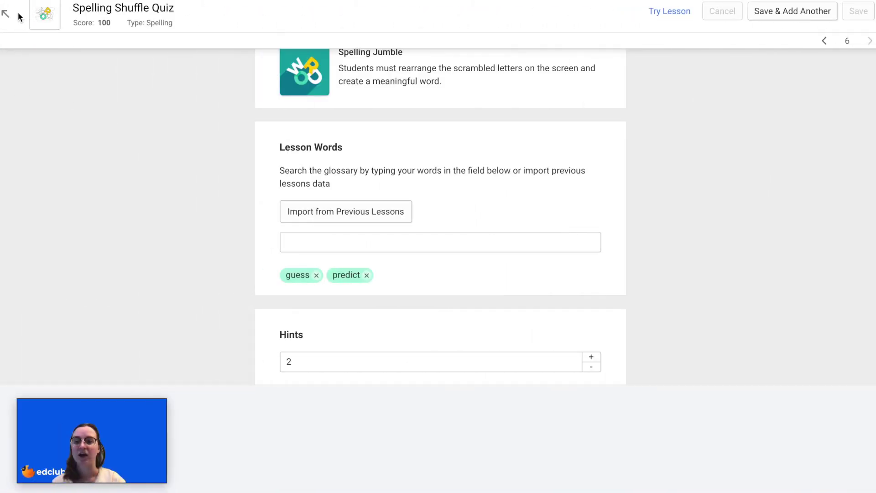
Return to the course and add a Video Player lesson from the Common lesson types.
left_click(6, 16)
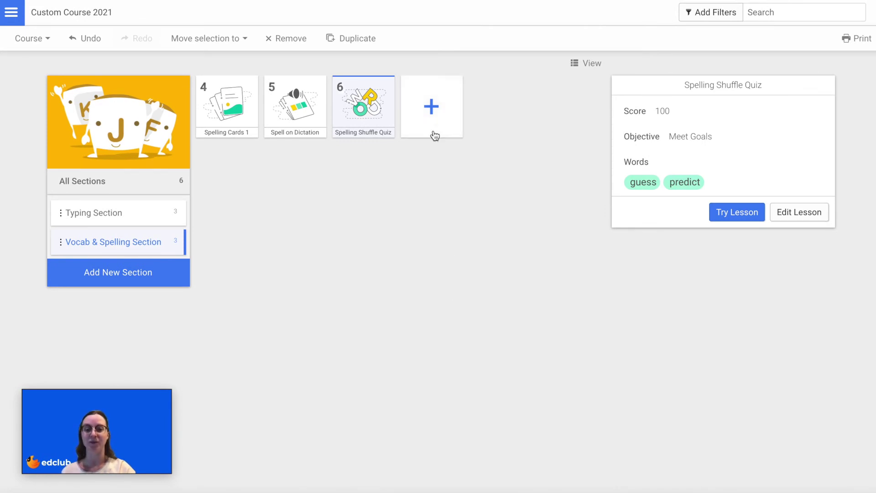
left_click(433, 113)
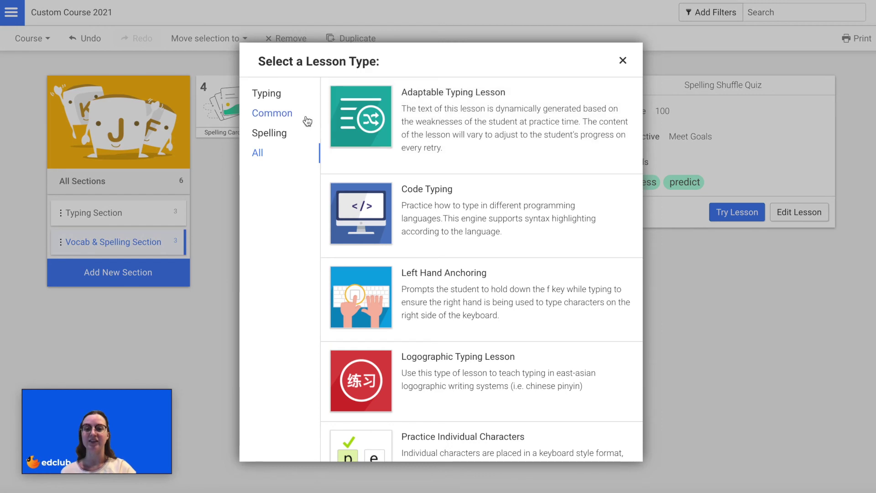
left_click(275, 118)
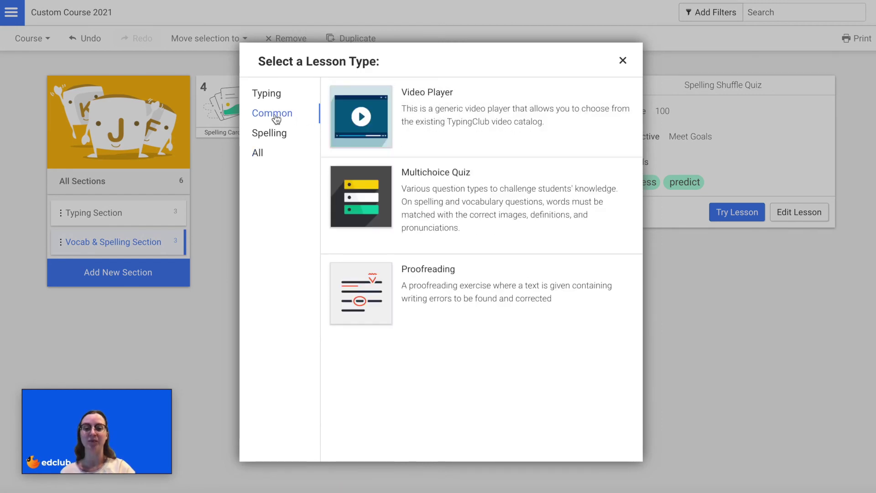
left_click(466, 103)
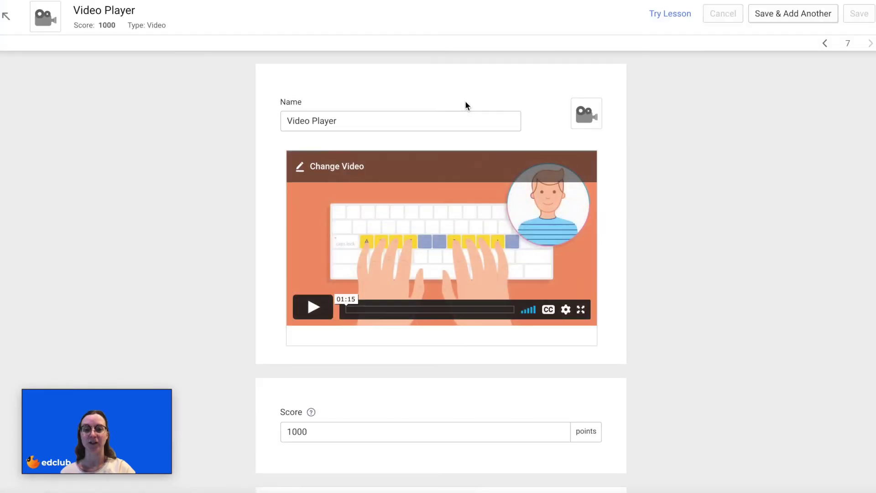
Replace the default typing video with the Spelling video 'Affixes: pre'.
left_click(345, 168)
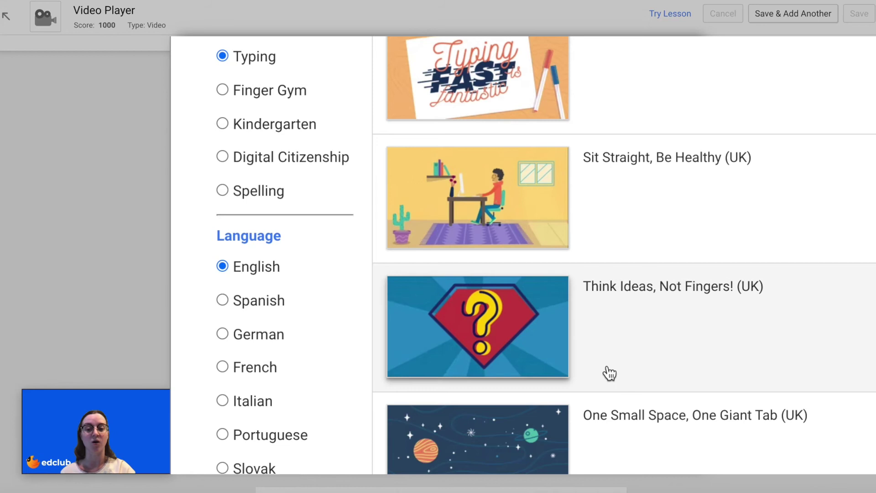
scroll(608, 372, "down", 5)
scroll(610, 373, "up", 5)
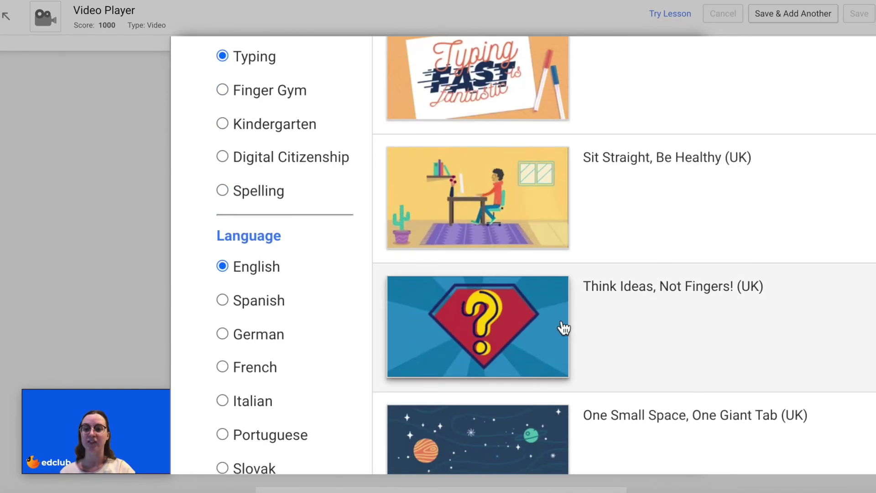
left_click(289, 199)
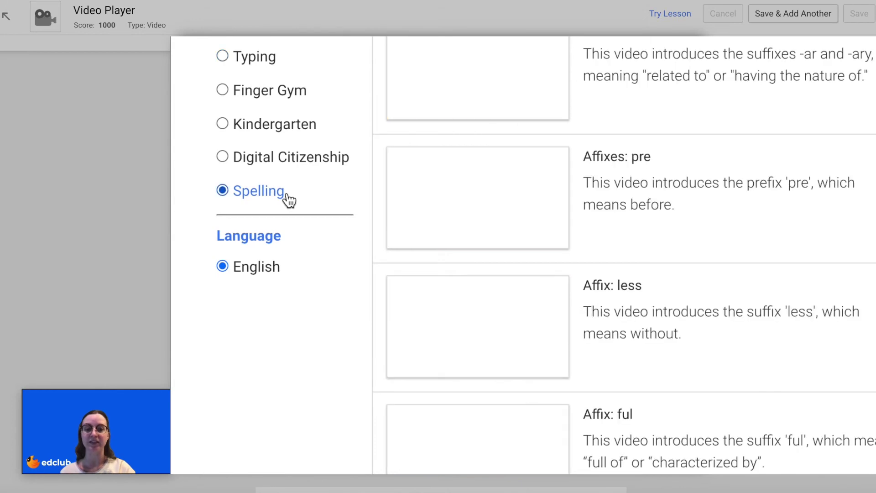
scroll(790, 292, "down", 10)
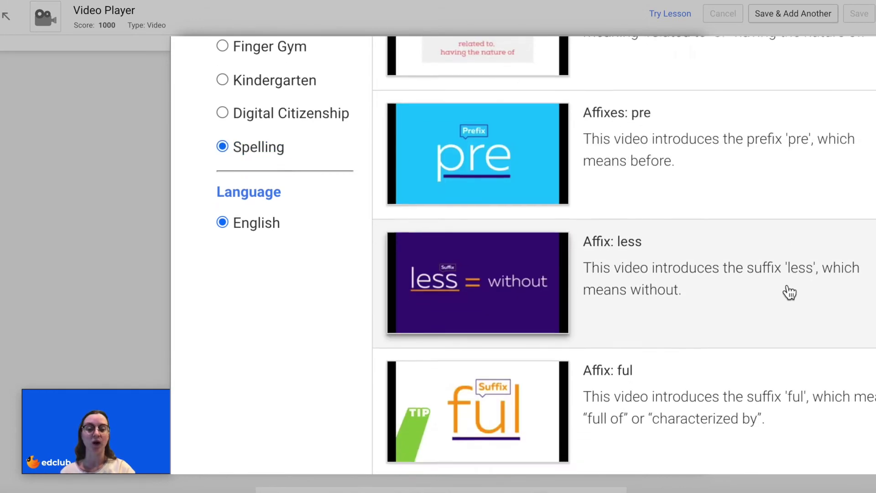
scroll(790, 292, "down", 9)
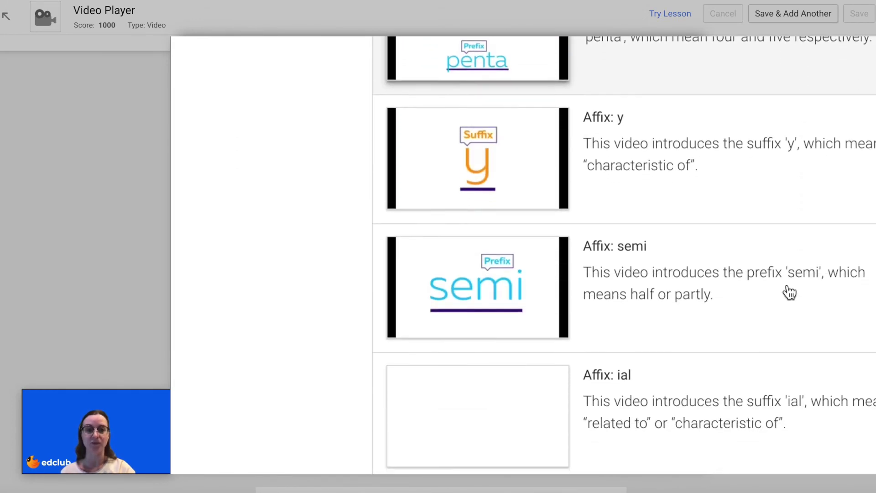
scroll(789, 292, "up", 20)
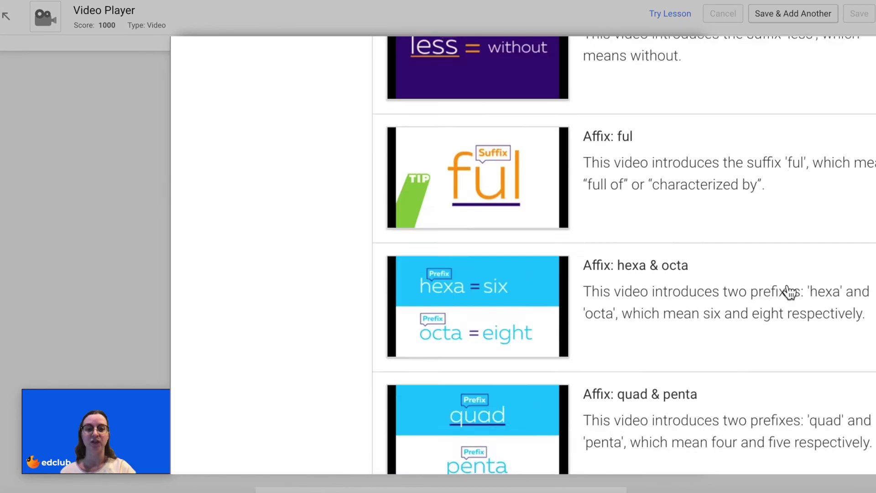
left_click(708, 219)
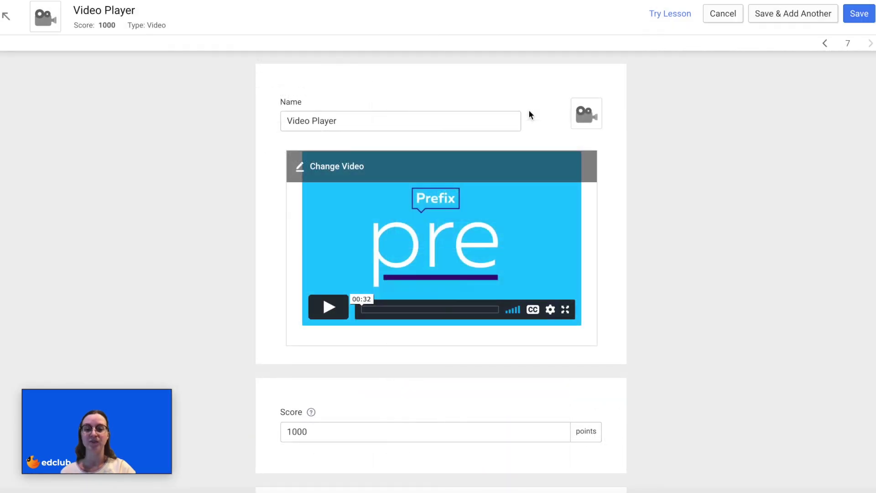
Save the Video Player lesson as lesson 7 and go back to the course view.
scroll(240, 235, "down", 4)
scroll(247, 241, "down", 1)
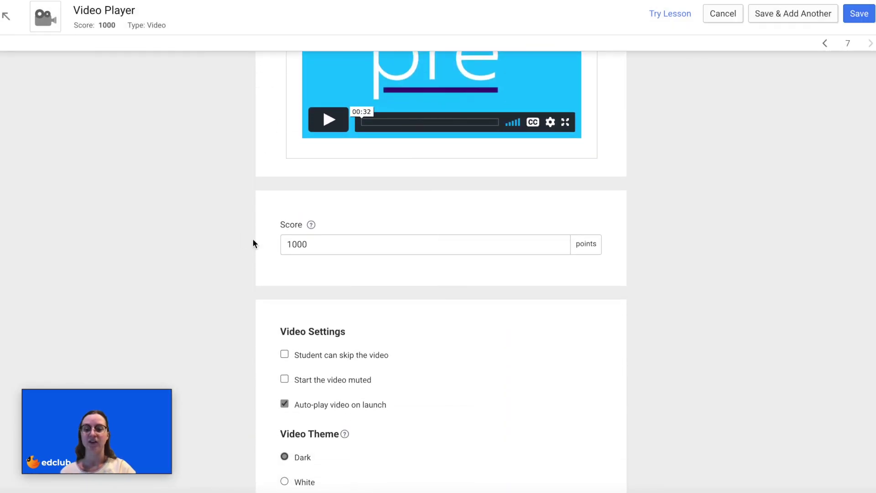
scroll(223, 240, "down", 1)
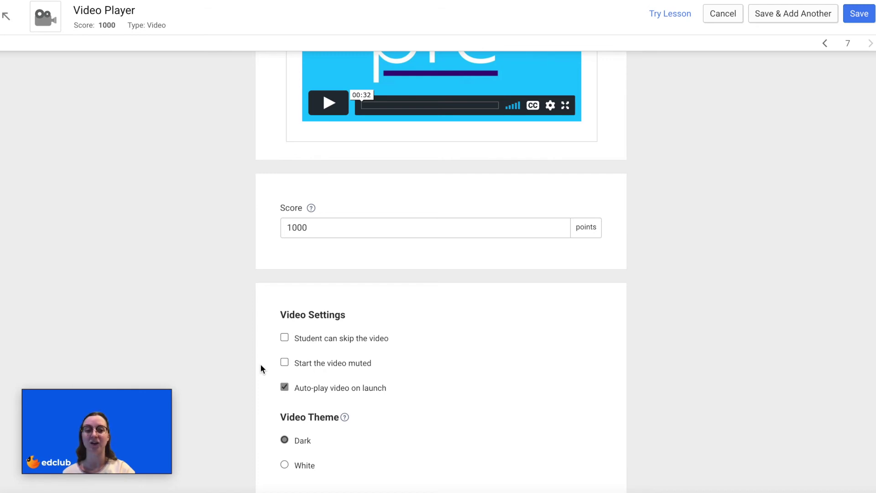
scroll(260, 363, "up", 5)
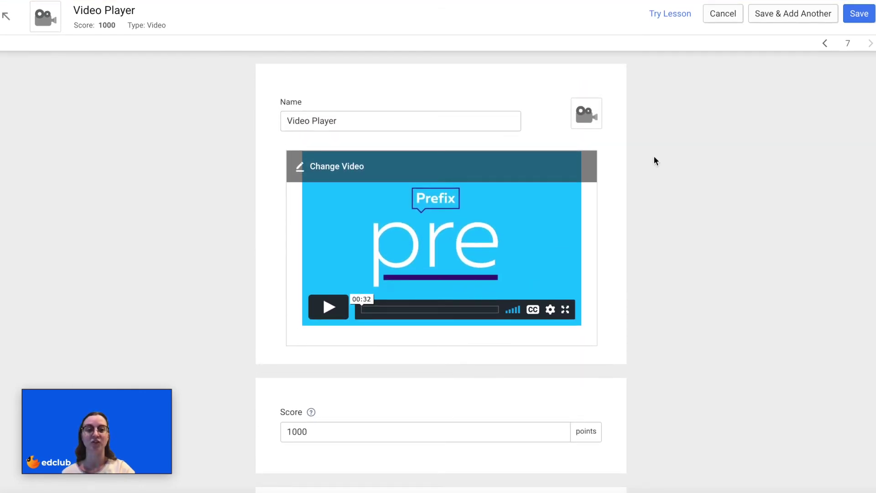
left_click(868, 14)
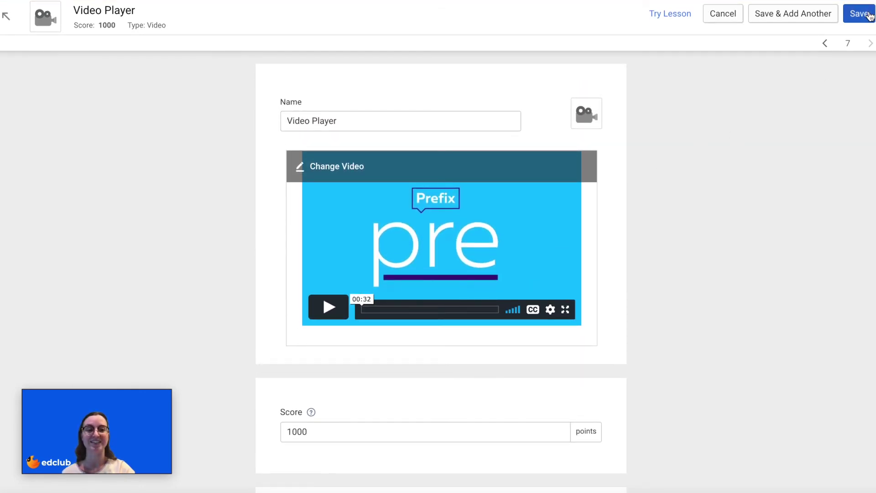
left_click(8, 16)
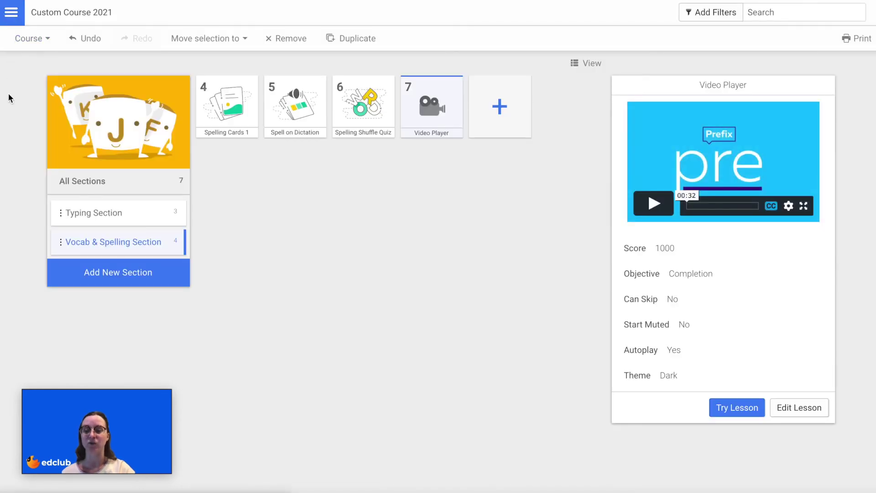
left_click(95, 217)
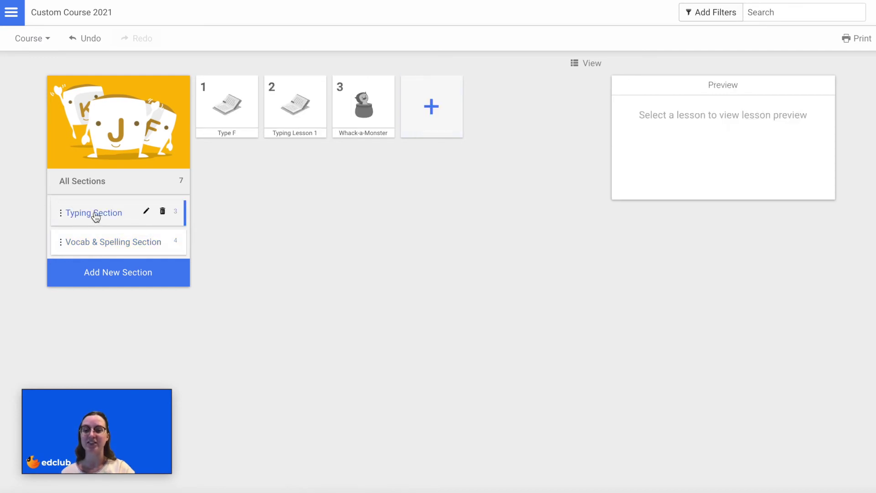
left_click(215, 122)
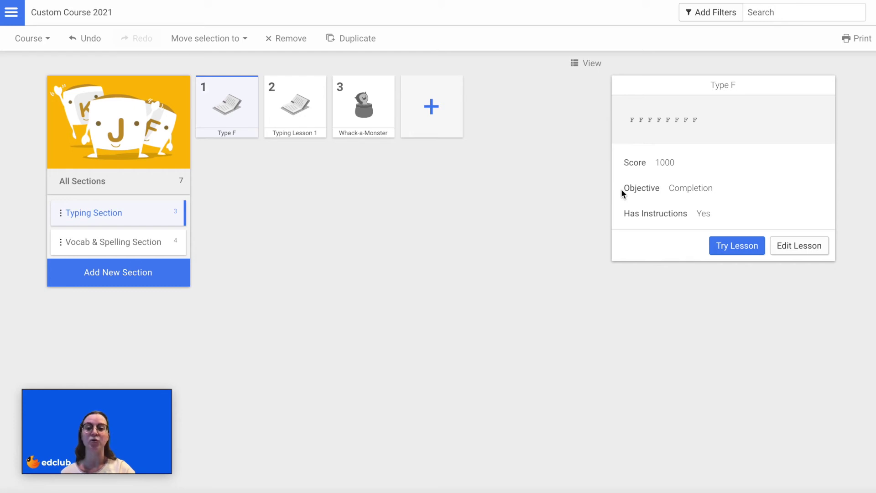
left_click(742, 248)
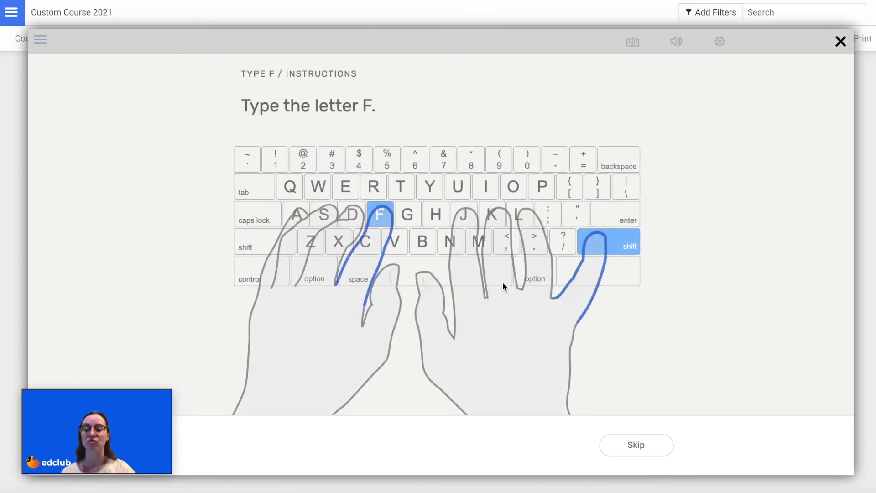
key("f")
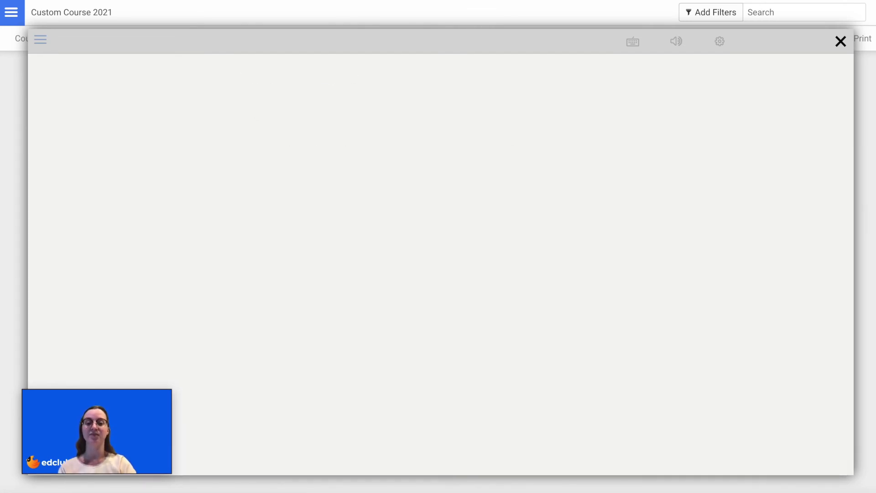
type("f f f ")
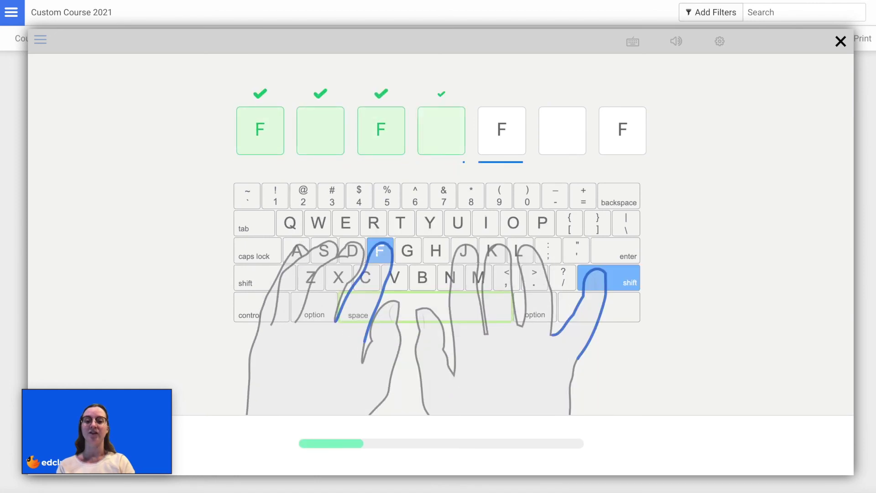
type("f f ")
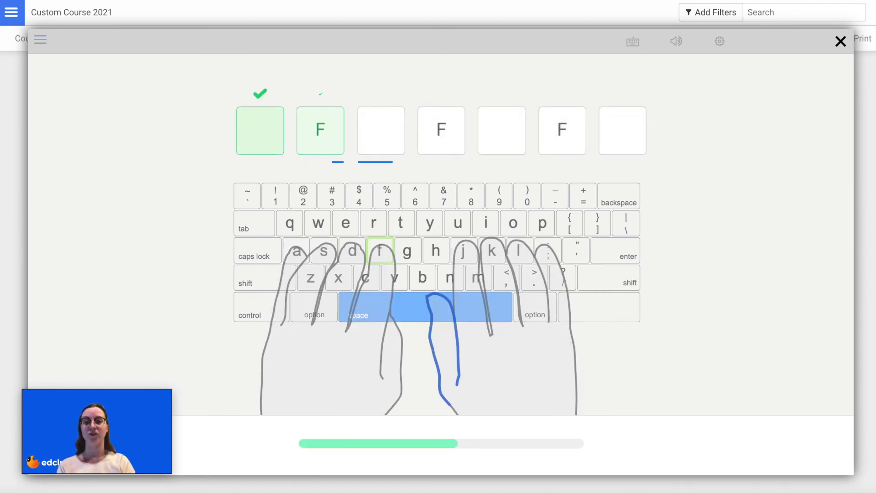
type("f f f")
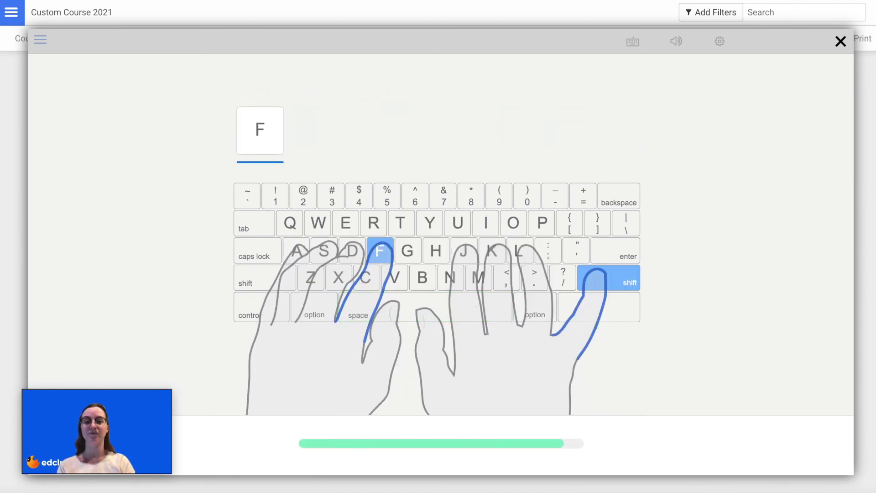
left_click(841, 41)
left_click(107, 242)
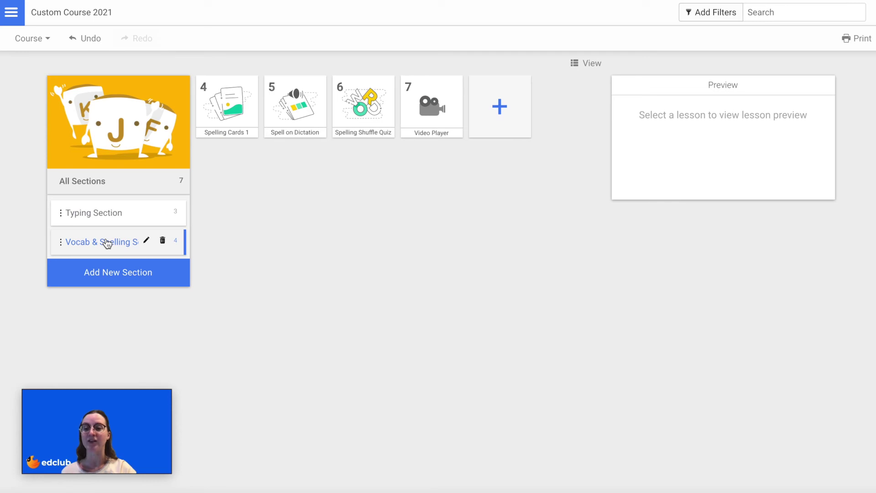
left_click(218, 115)
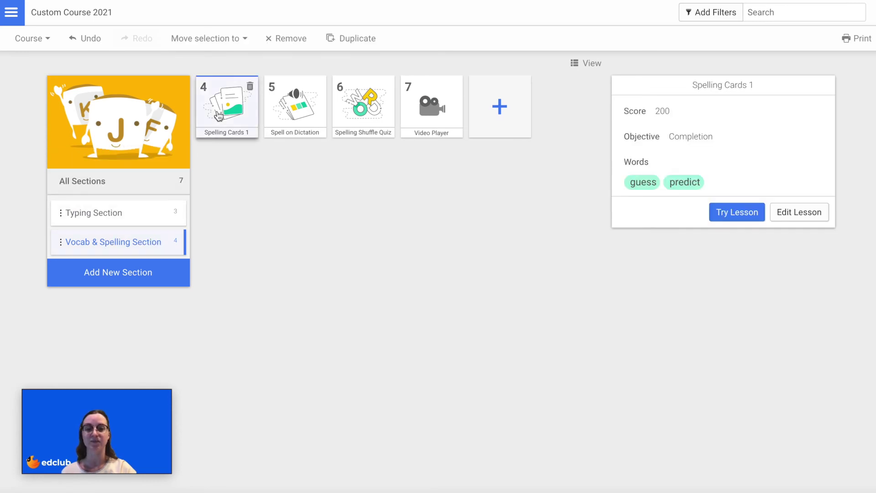
left_click(740, 212)
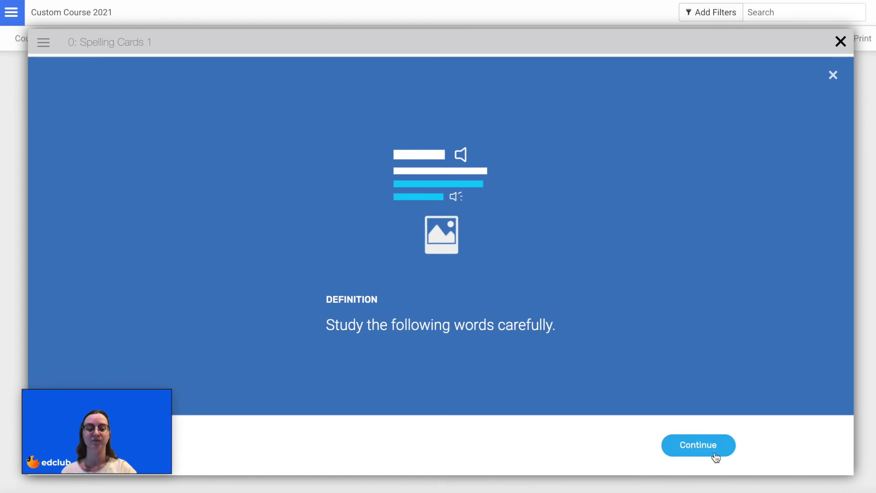
left_click(715, 456)
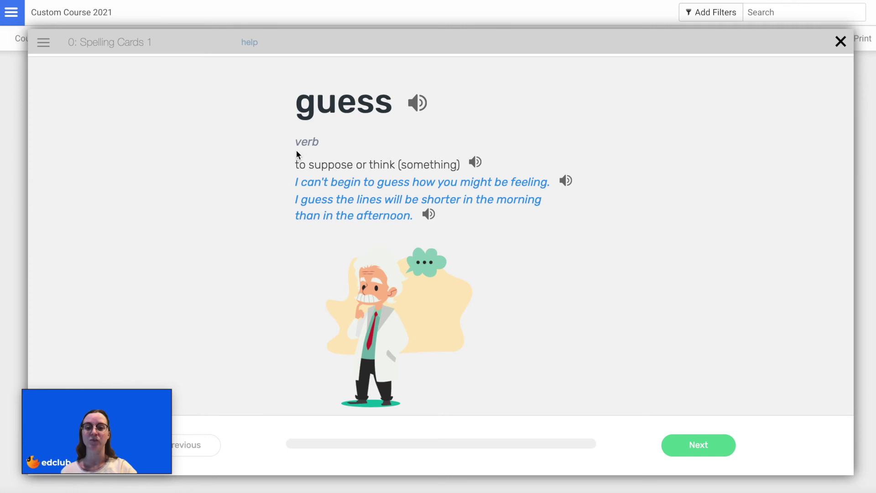
left_click(474, 163)
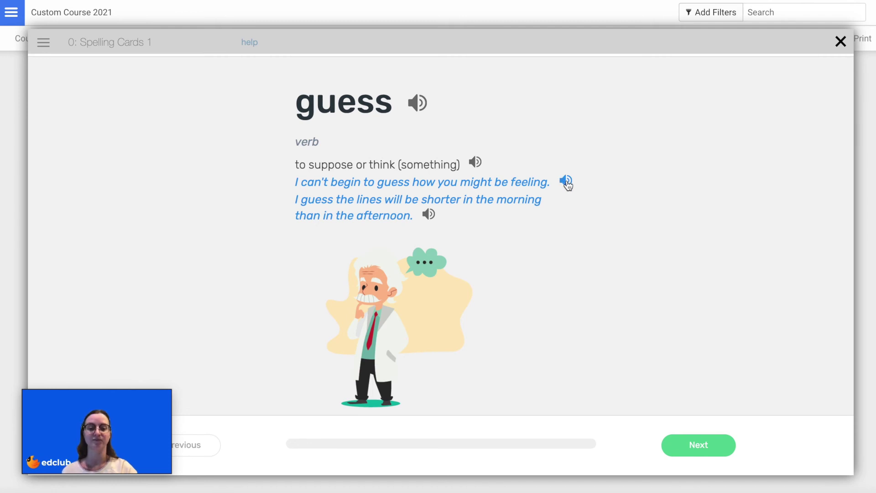
left_click(696, 446)
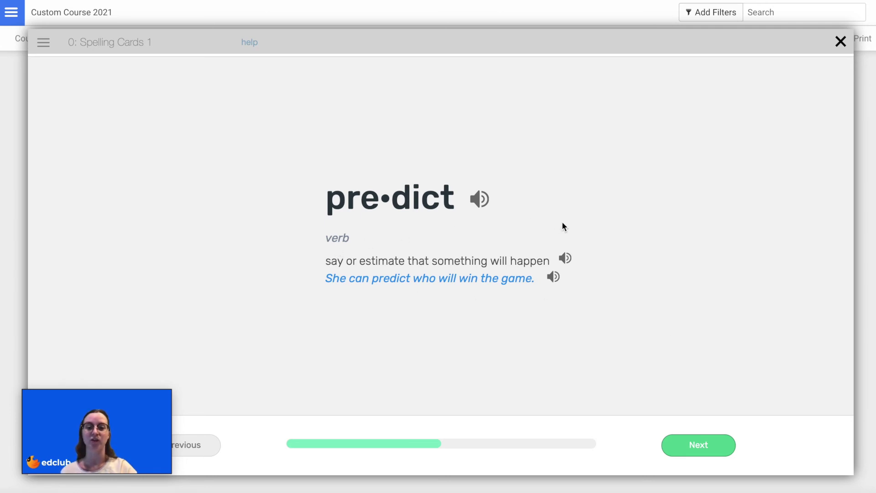
left_click(553, 278)
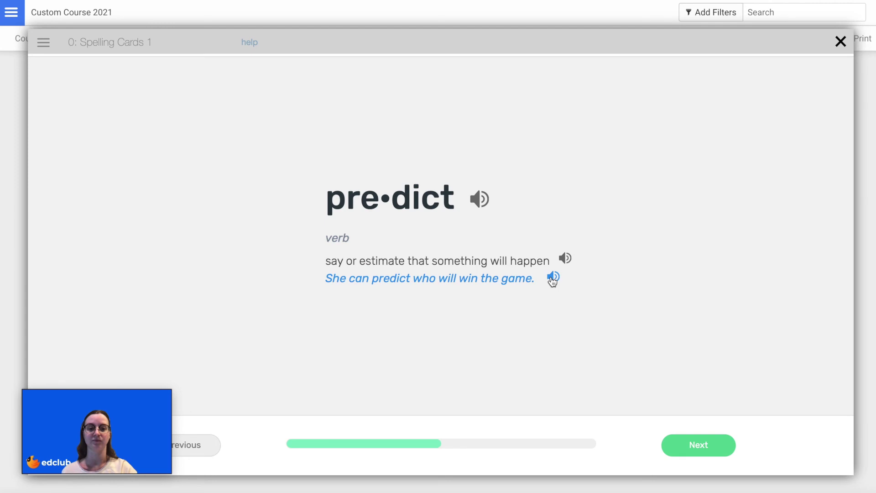
left_click(842, 42)
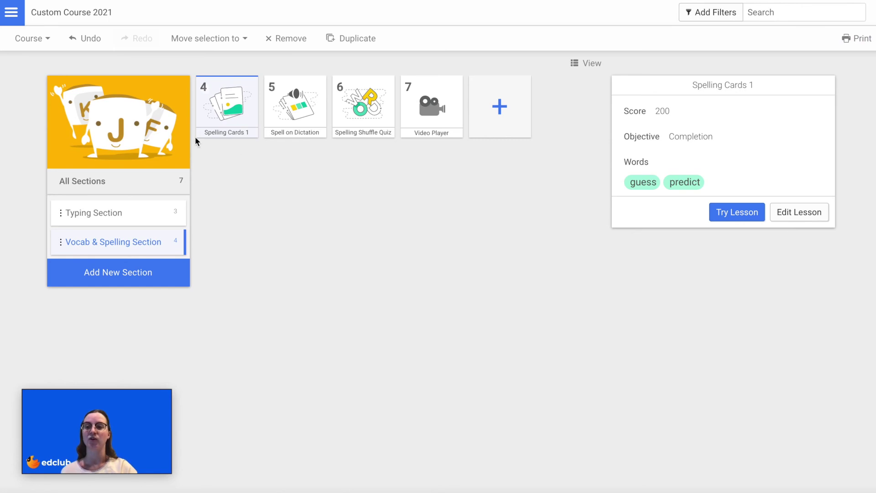
Open the course Glossary from the course options, then close it.
left_click(44, 40)
left_click(40, 72)
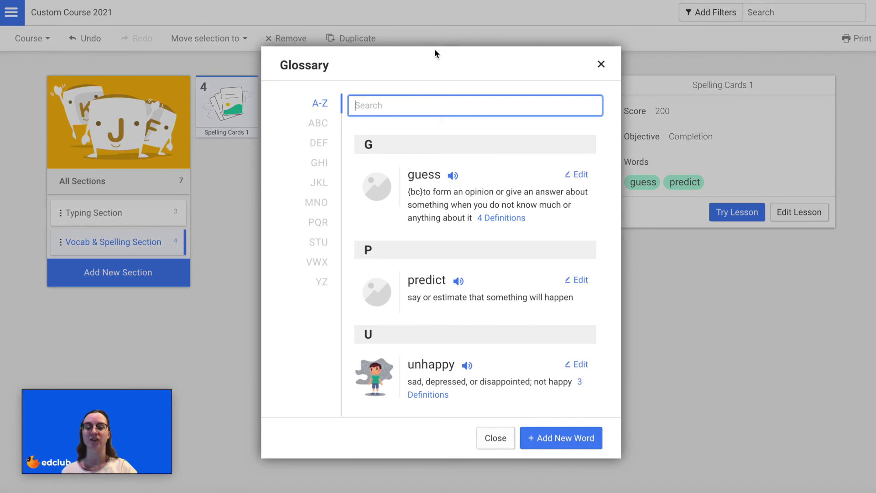
left_click(601, 64)
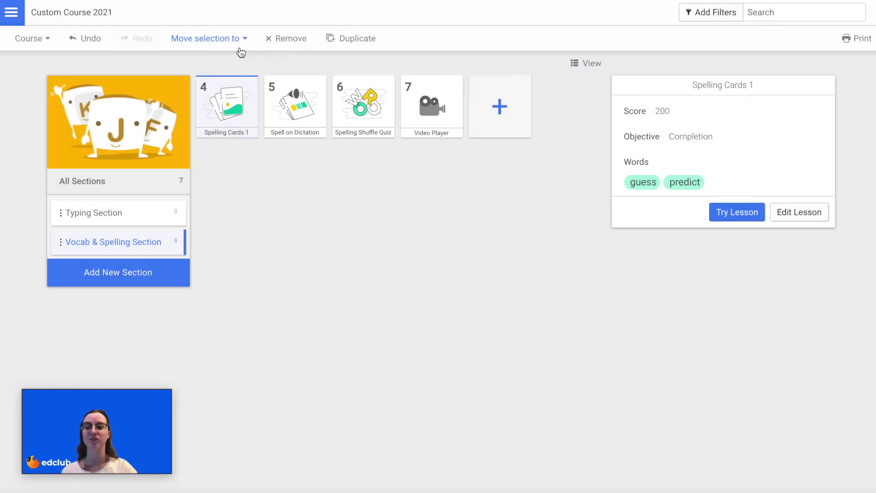
Open the course Properties and close them without changes.
left_click(21, 39)
left_click(35, 92)
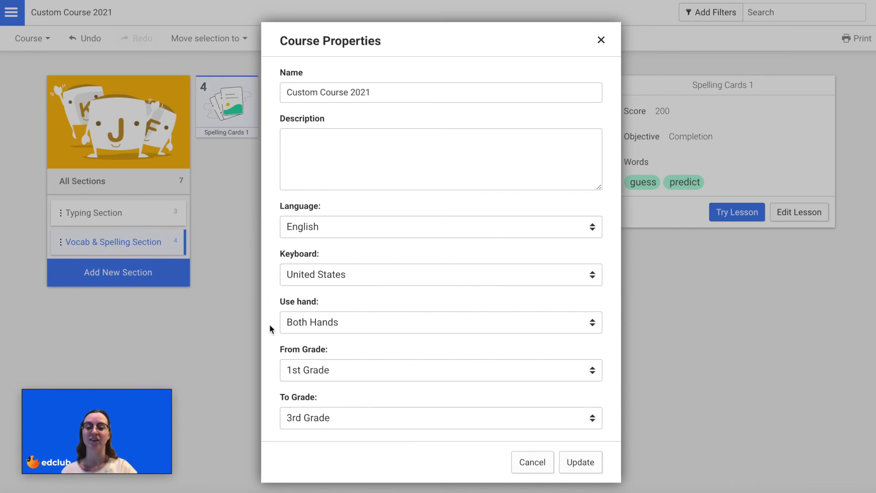
left_click(601, 40)
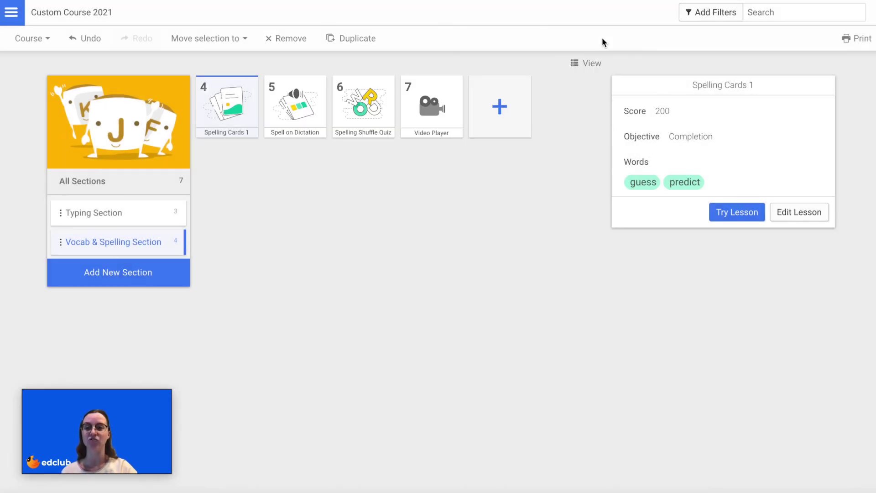
Switch the Vocab & Spelling Section lessons from tiles to list view.
left_click(42, 47)
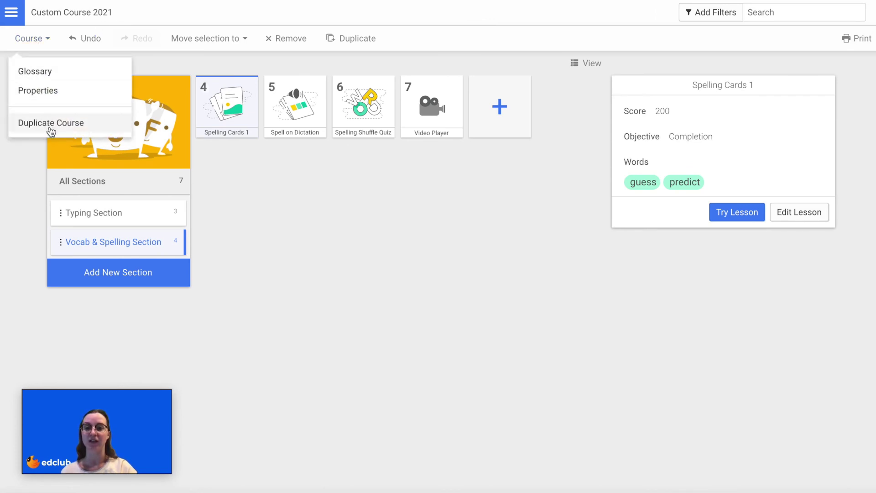
left_click(334, 189)
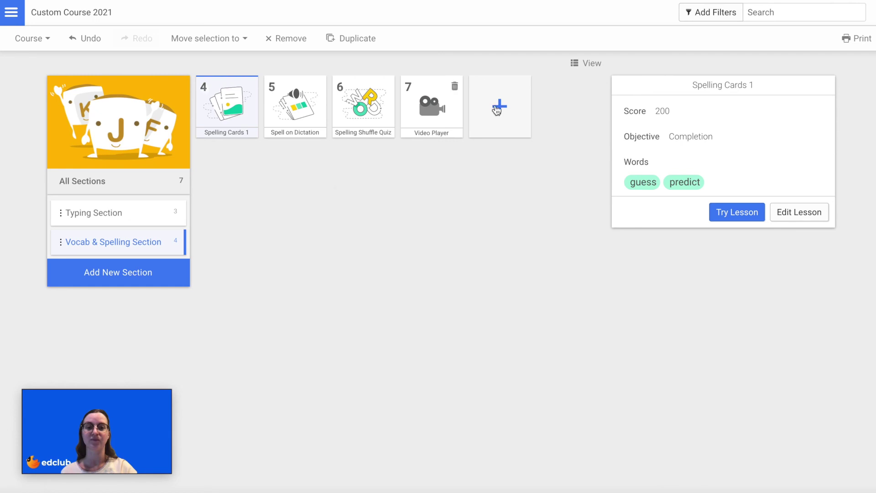
left_click(589, 65)
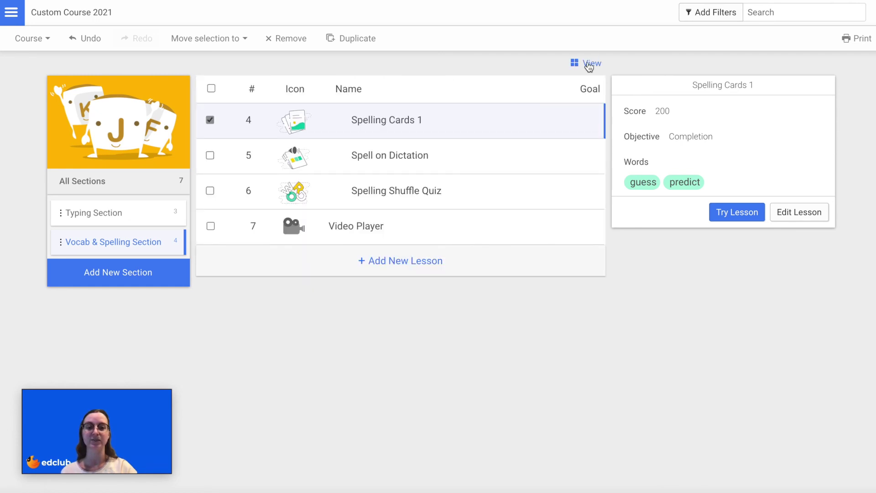
Back in tile view, duplicate Spelling Cards 1 as lesson 5 of the Vocab & Spelling Section.
left_click(590, 65)
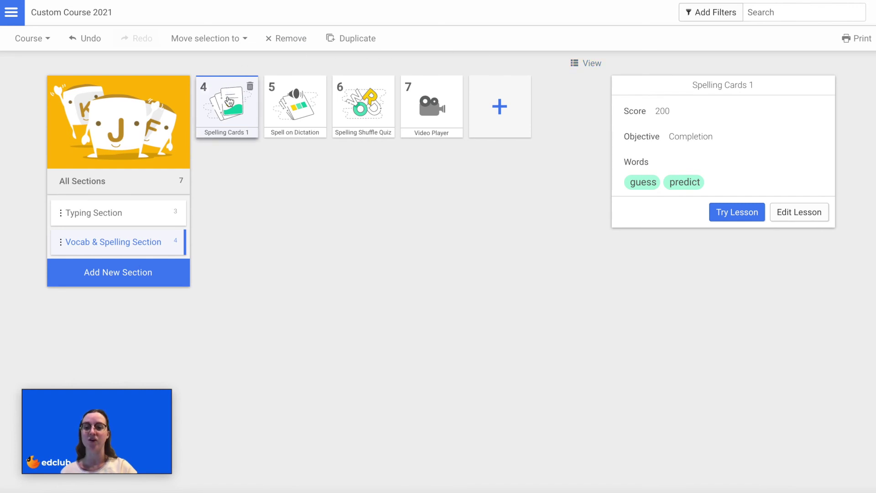
left_click(228, 40)
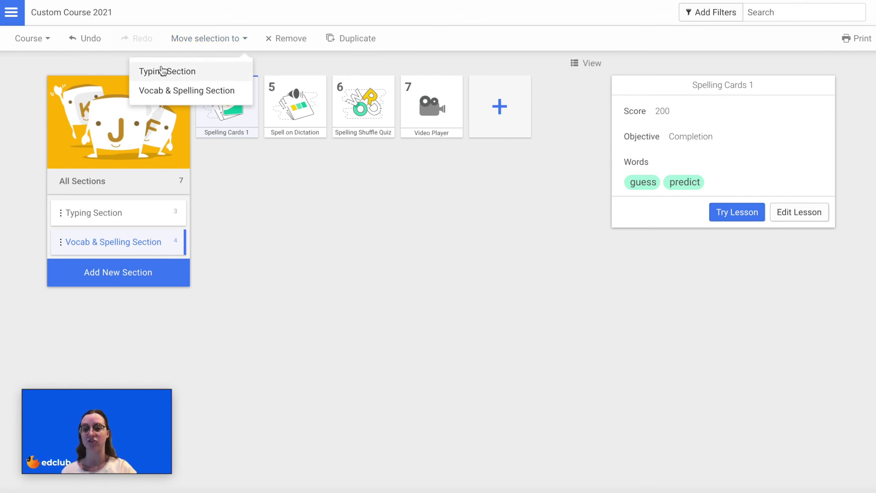
left_click(229, 38)
left_click(229, 40)
left_click(287, 55)
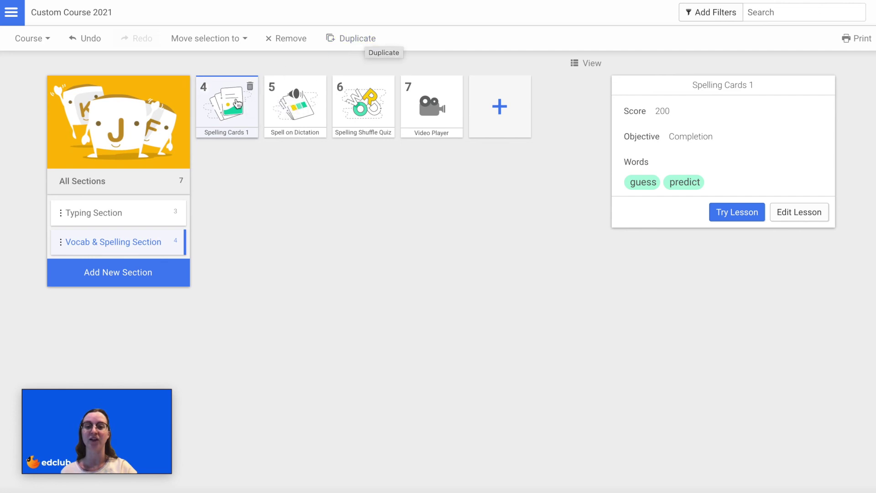
left_click(352, 41)
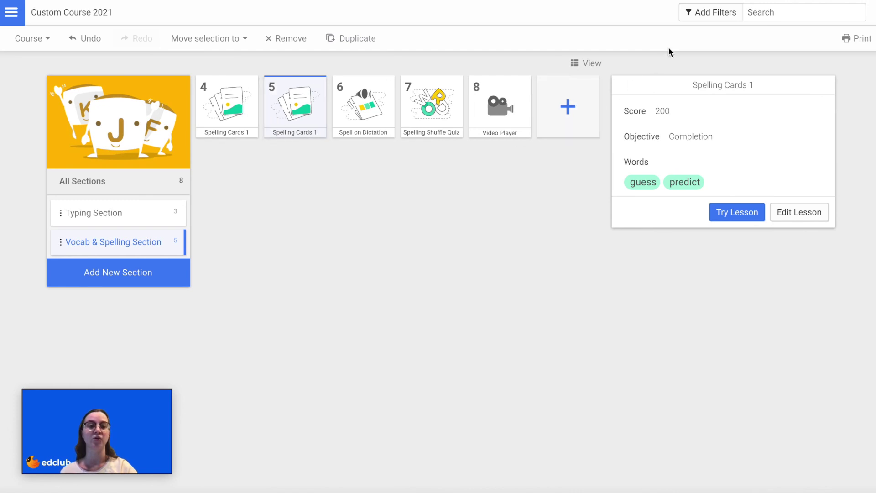
Toggle the Videos filter off and on, then print Custom Course 2021 to PDF and review it.
left_click(716, 18)
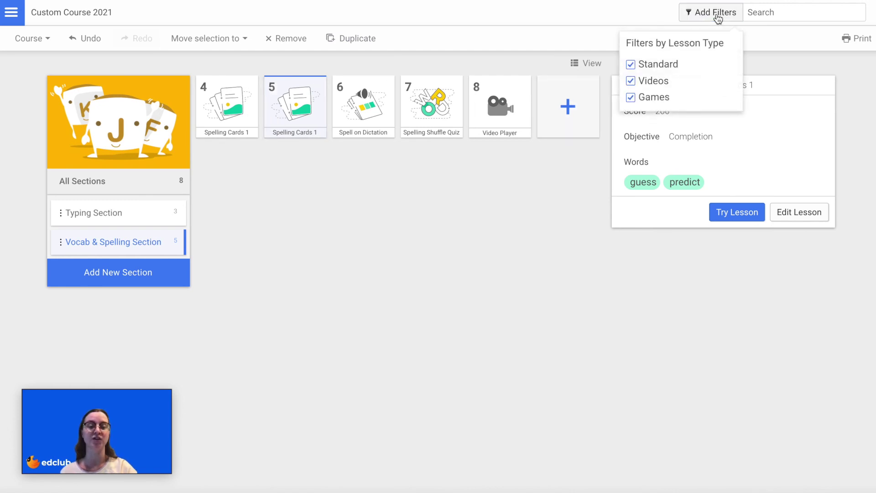
left_click(631, 82)
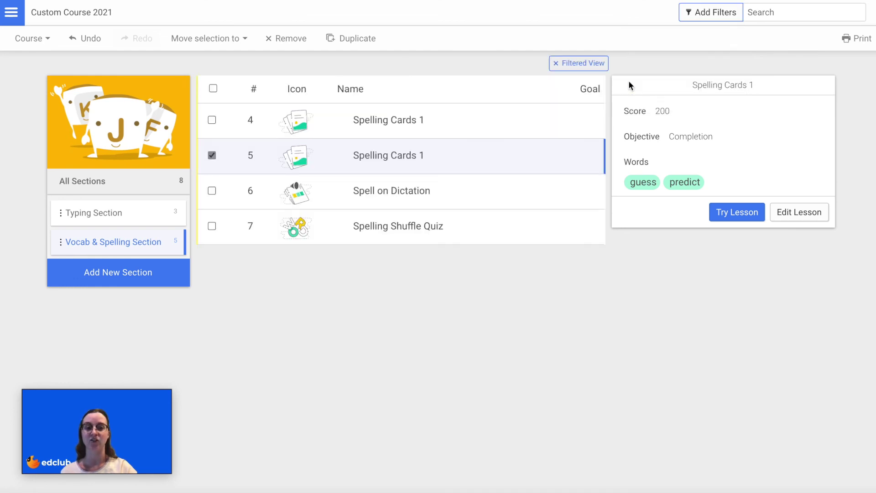
left_click(721, 13)
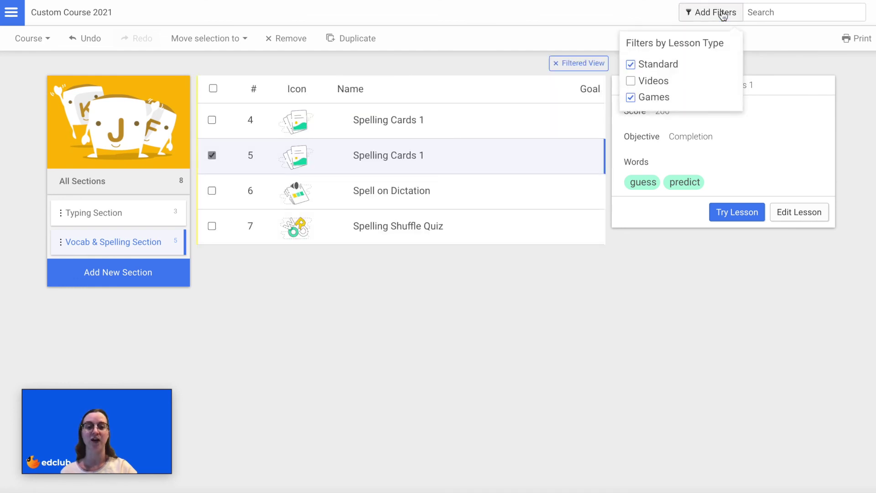
left_click(631, 82)
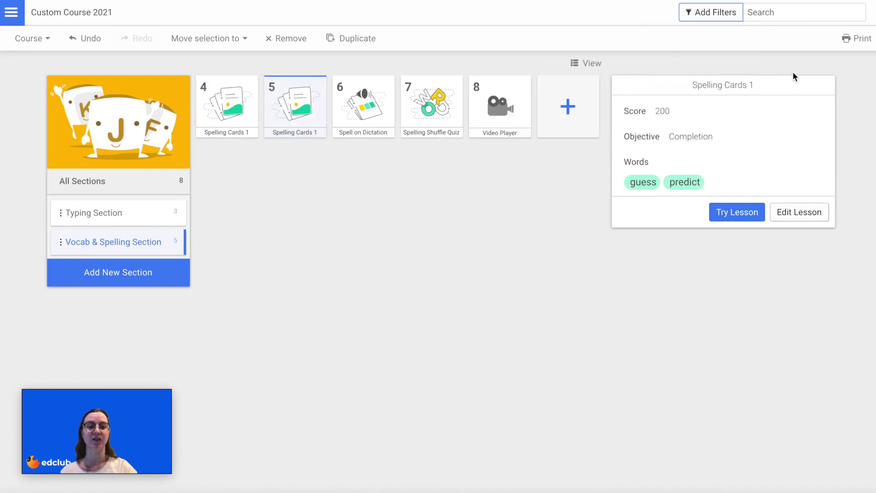
left_click(860, 40)
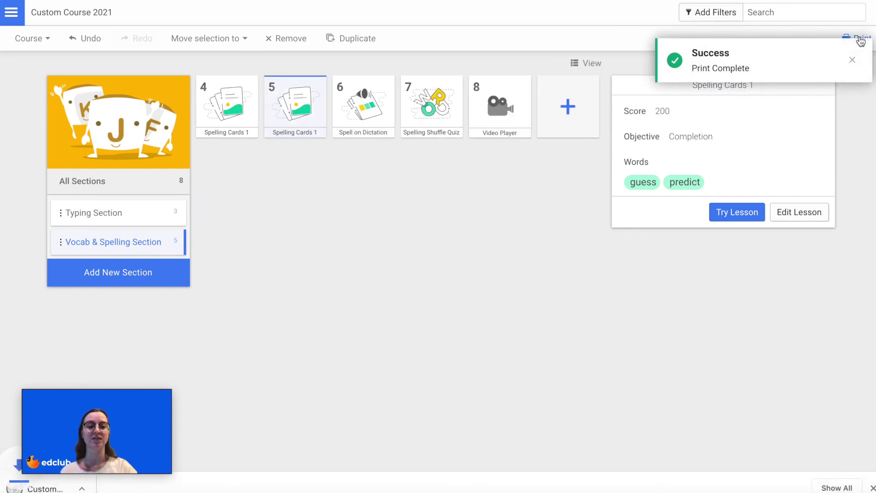
left_click(47, 488)
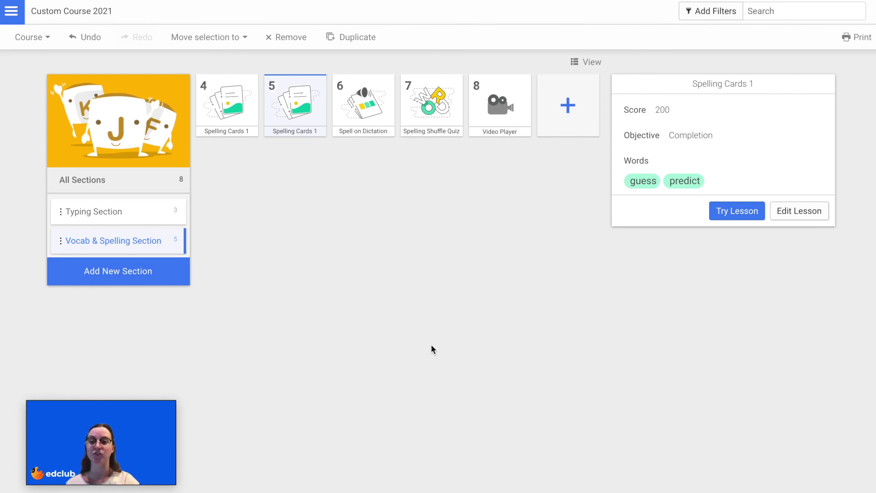
From the Courses page, assign Custom Course 2021 to all four classes via select-all.
left_click(14, 13)
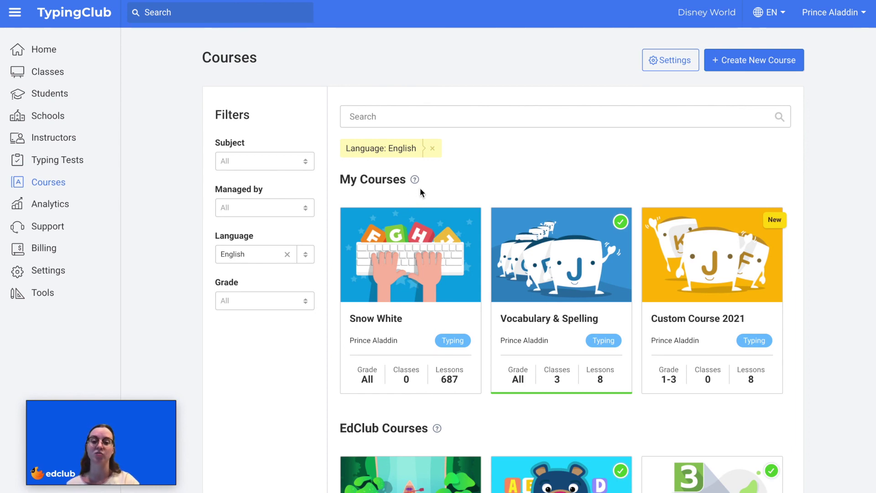
scroll(420, 192, "down", 4)
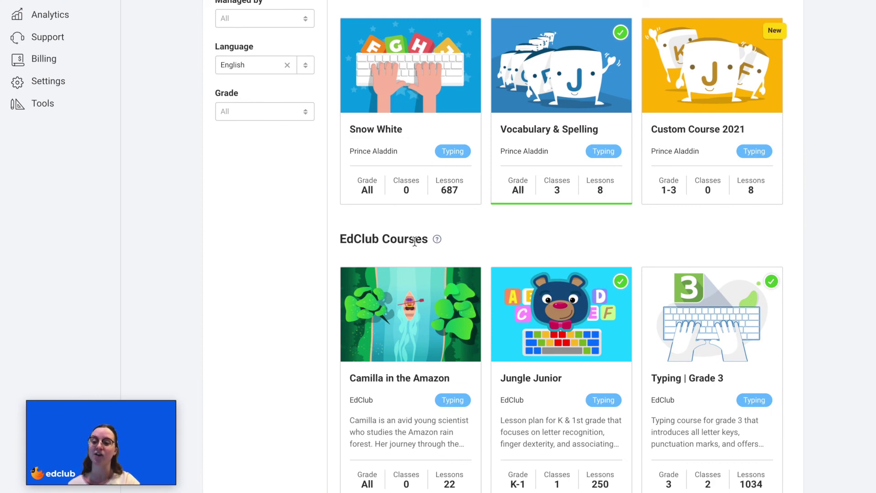
scroll(414, 242, "up", 4)
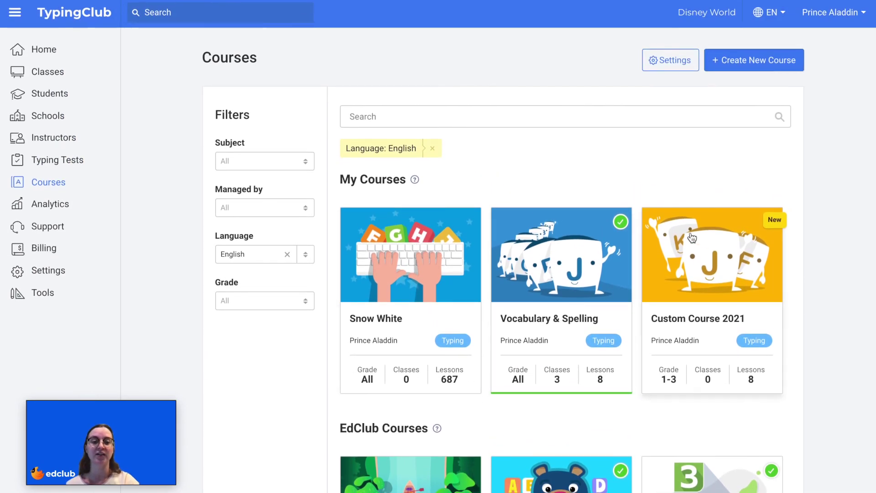
left_click(706, 238)
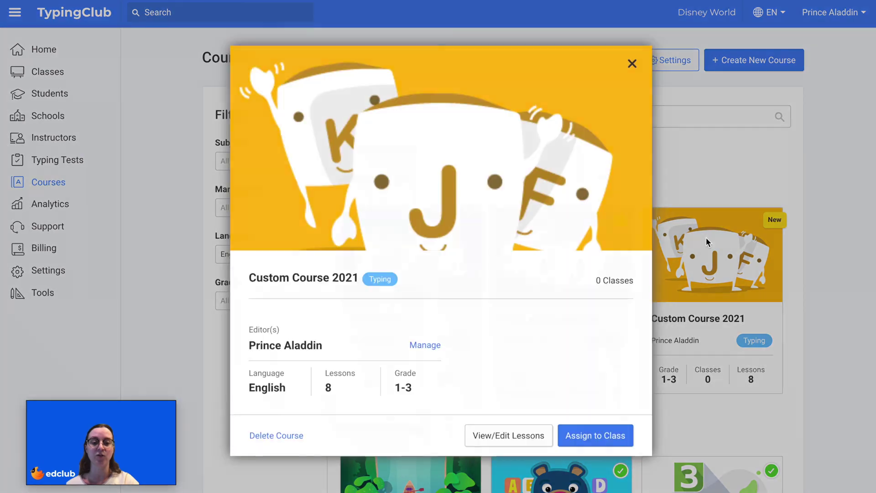
left_click(594, 434)
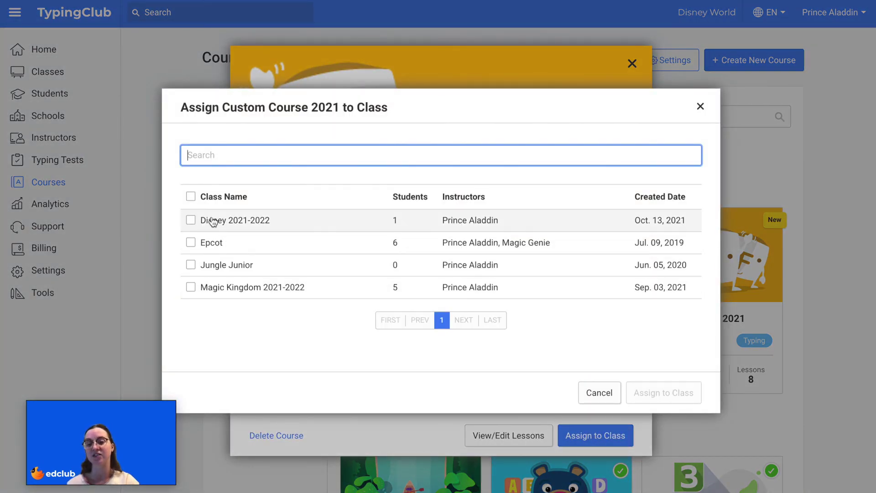
left_click(191, 197)
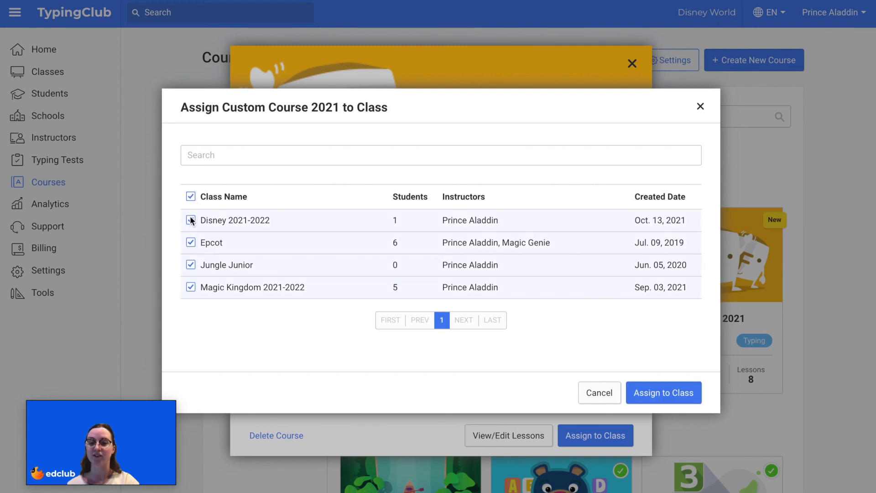
left_click(682, 391)
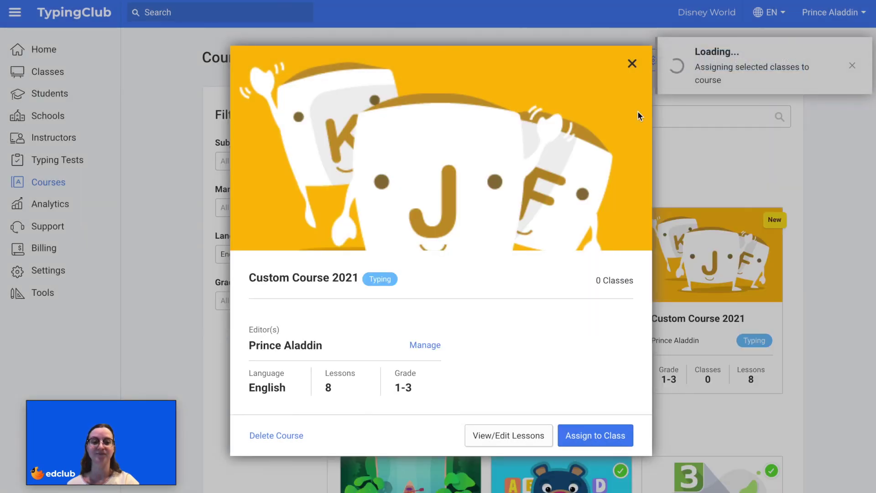
left_click(632, 64)
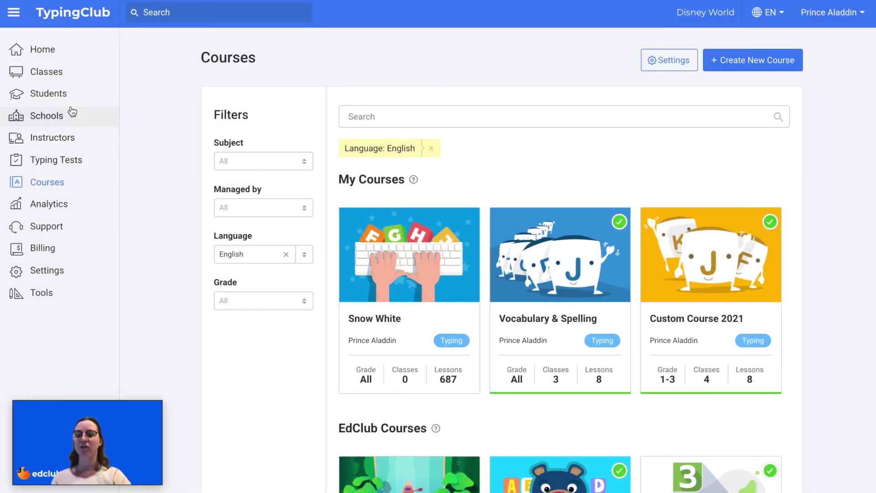
Open a student's profile from Students and choose Log in as that student.
left_click(67, 93)
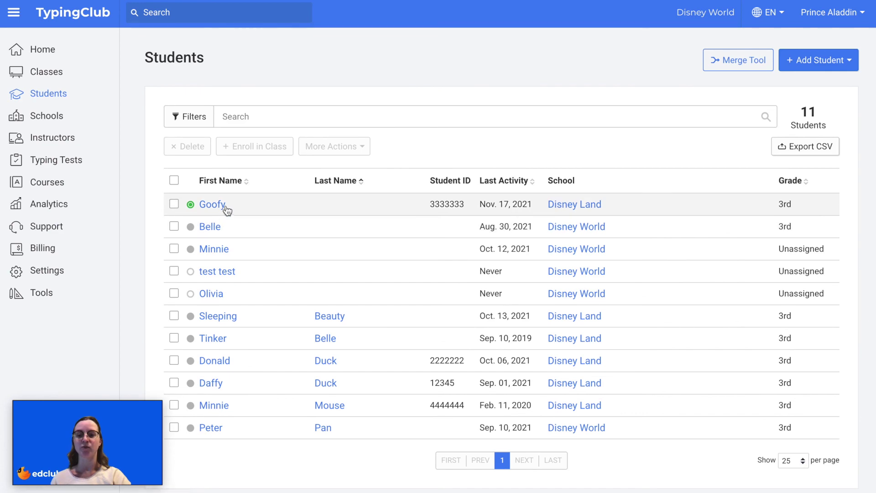
left_click(221, 205)
left_click(734, 189)
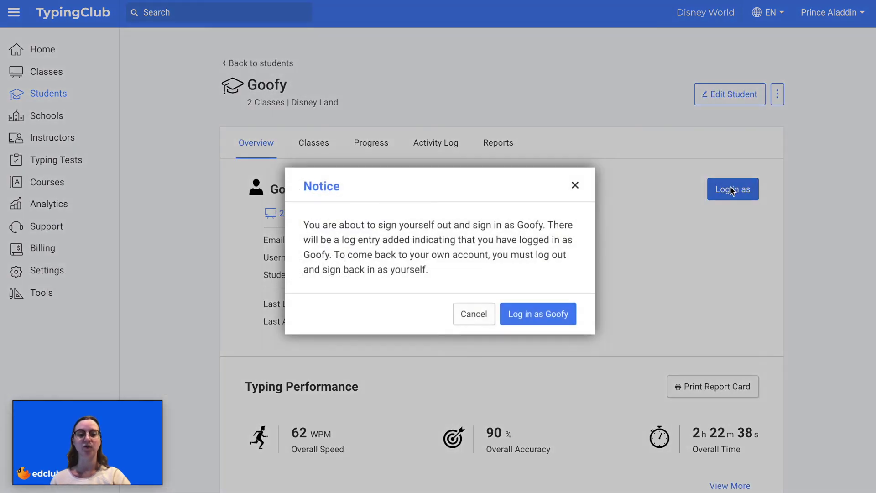